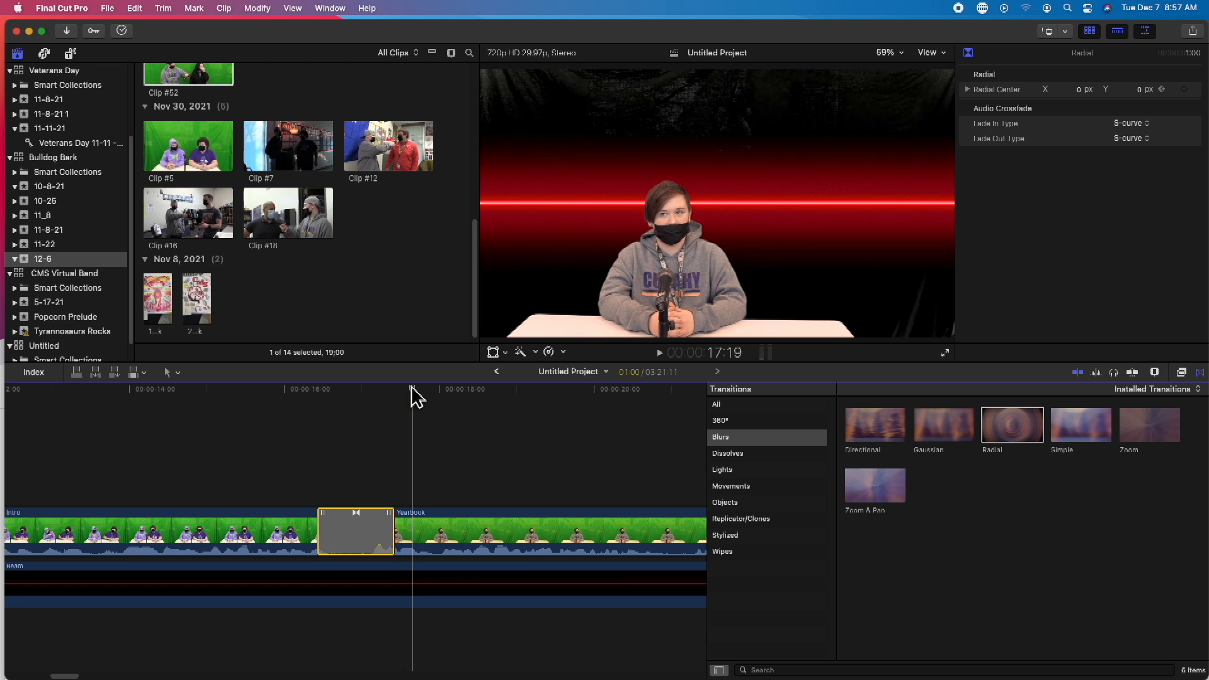
- Add the Bulldog Graphics image from the Bulldog Bark library's Nov 5, 2021 media above the Intro clip, near the start of the timeline
{"action": "key", "text": "Home"}
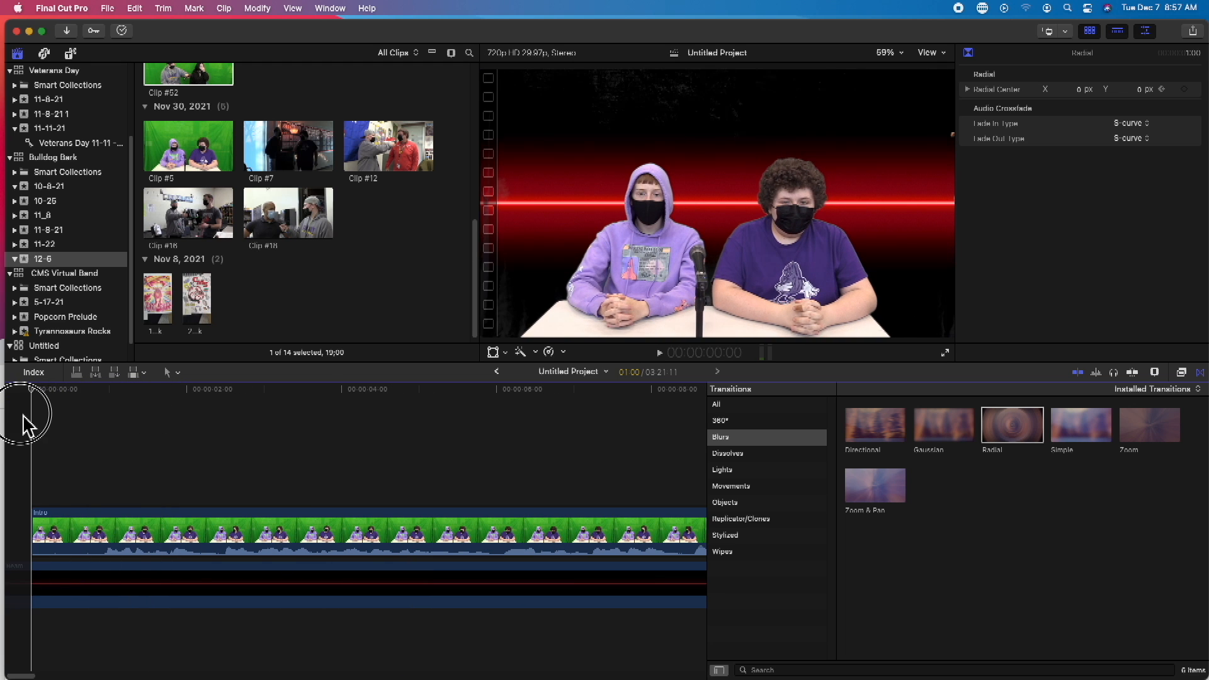
{"action": "scroll", "coordinate": [359, 262], "scroll_direction": "down", "scroll_amount": 1}
{"action": "scroll", "coordinate": [359, 261], "scroll_direction": "up", "scroll_amount": 10}
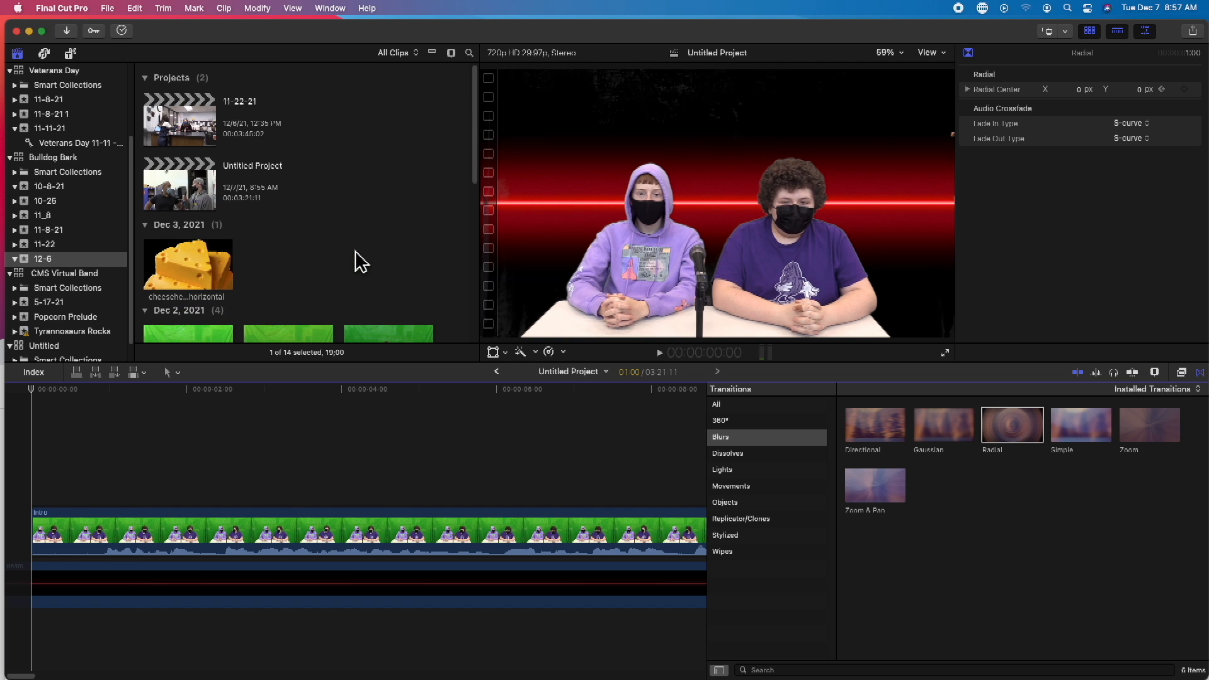
{"action": "left_click", "coordinate": [53, 158]}
{"action": "scroll", "coordinate": [290, 252], "scroll_direction": "down", "scroll_amount": 3}
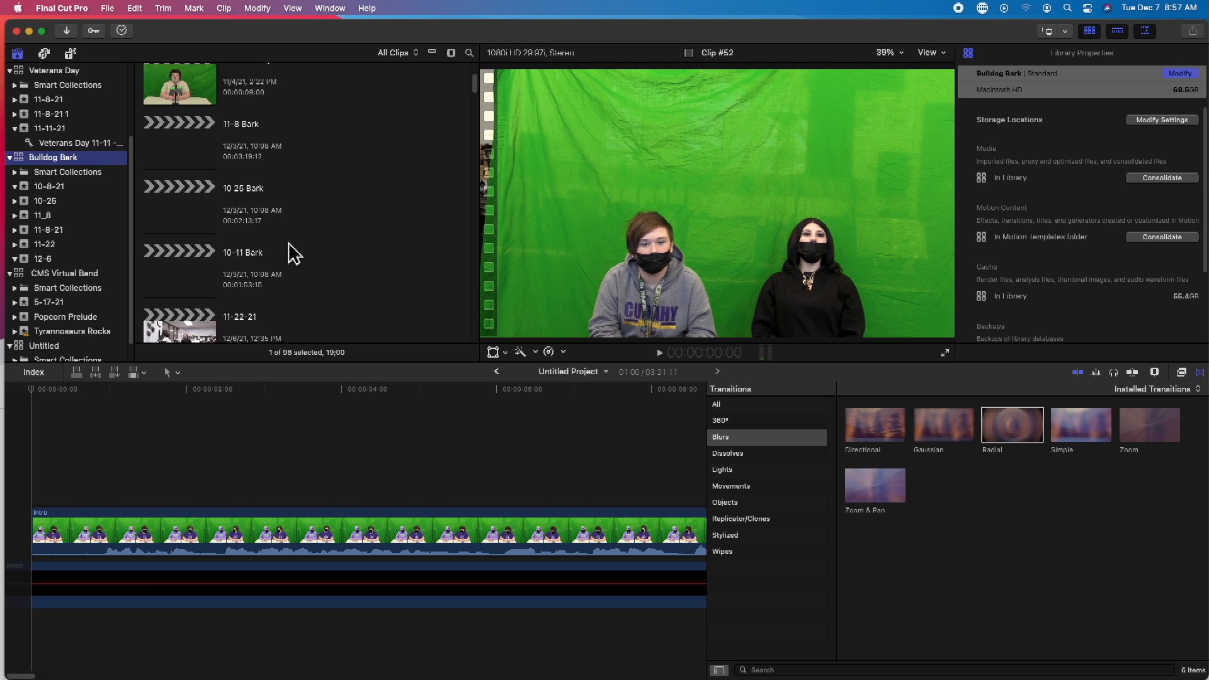
{"action": "scroll", "coordinate": [290, 251], "scroll_direction": "down", "scroll_amount": 5}
{"action": "scroll", "coordinate": [378, 222], "scroll_direction": "down", "scroll_amount": 2}
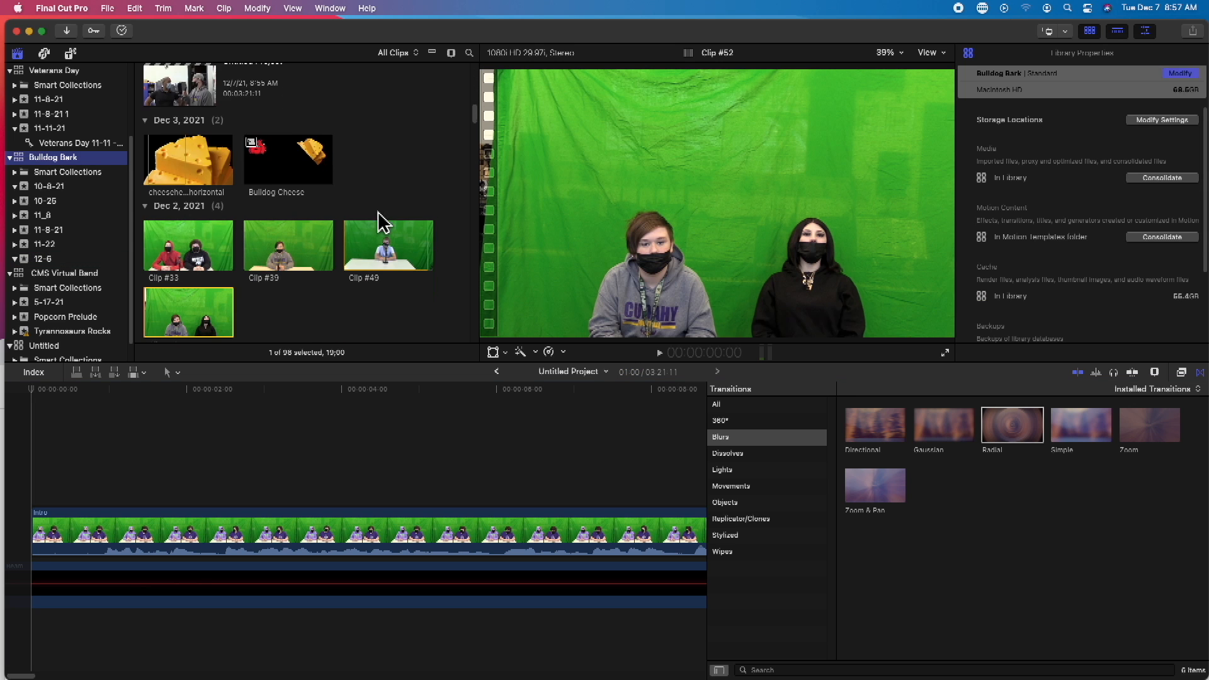
{"action": "scroll", "coordinate": [382, 222], "scroll_direction": "down", "scroll_amount": 10}
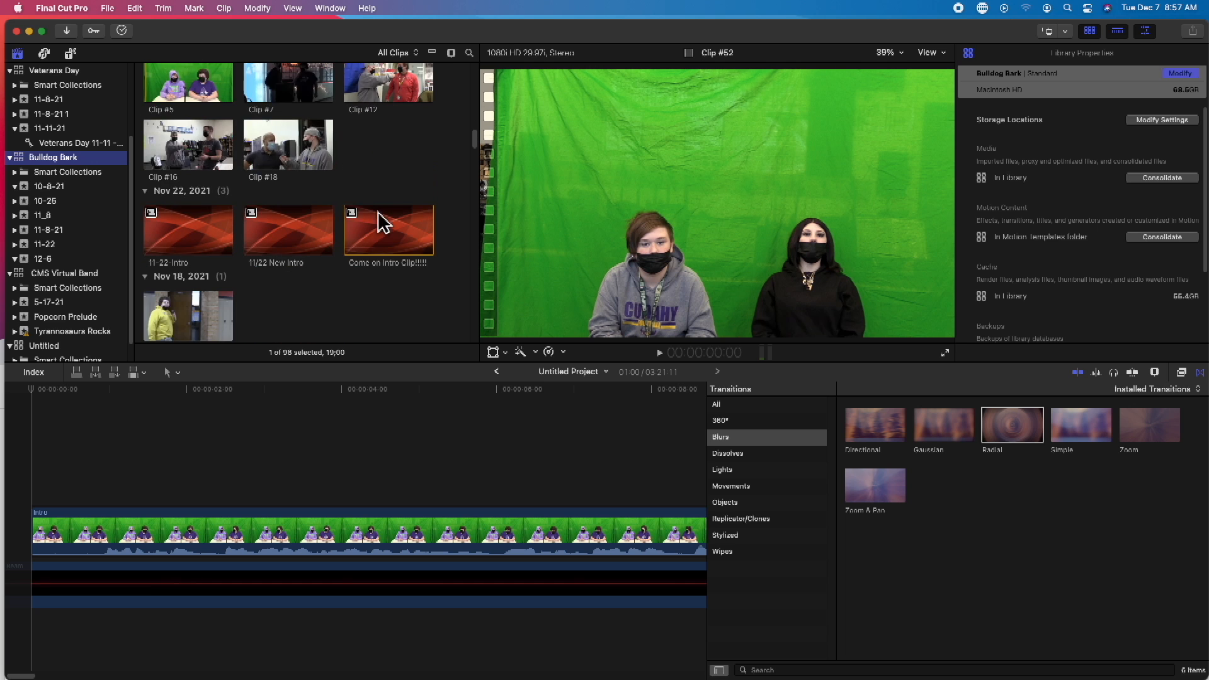
{"action": "scroll", "coordinate": [382, 222], "scroll_direction": "down", "scroll_amount": 10}
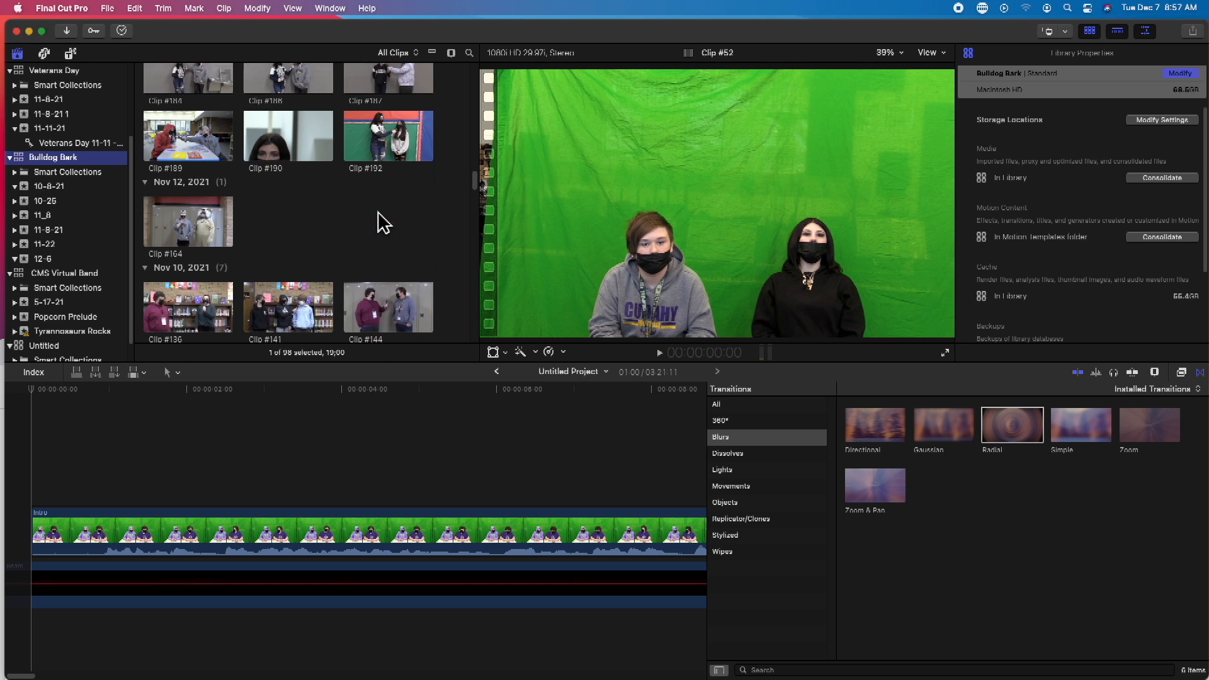
{"action": "scroll", "coordinate": [382, 222], "scroll_direction": "down", "scroll_amount": 5}
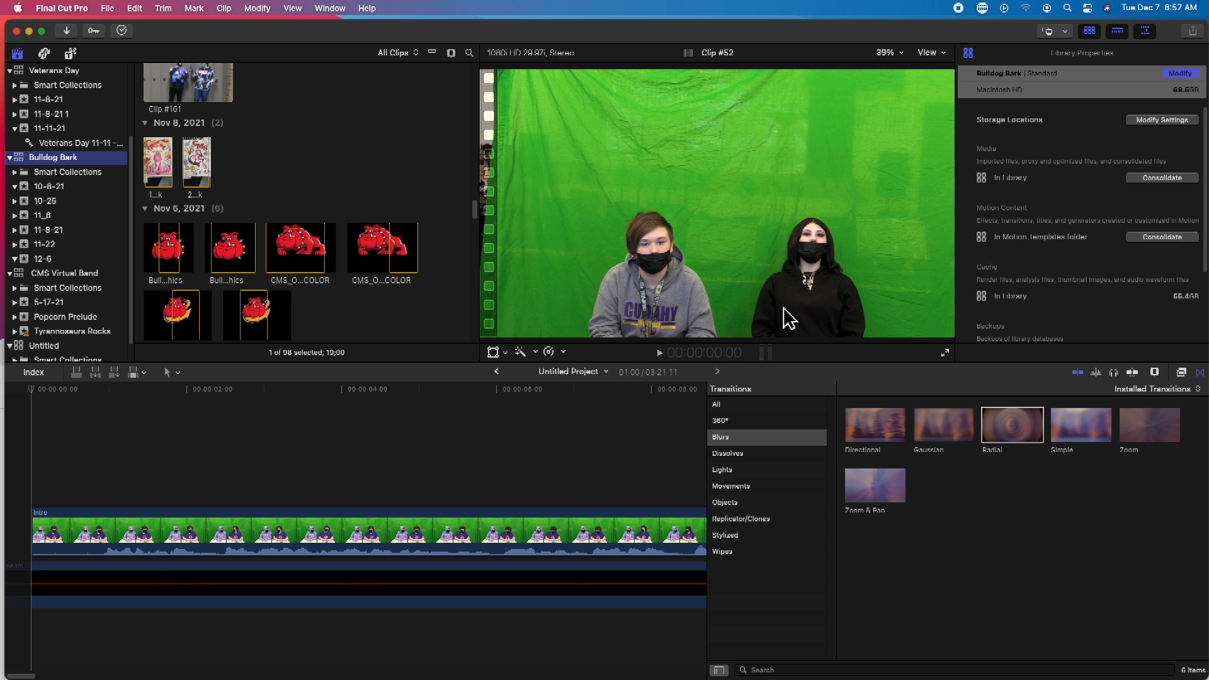
{"action": "left_click", "coordinate": [218, 412]}
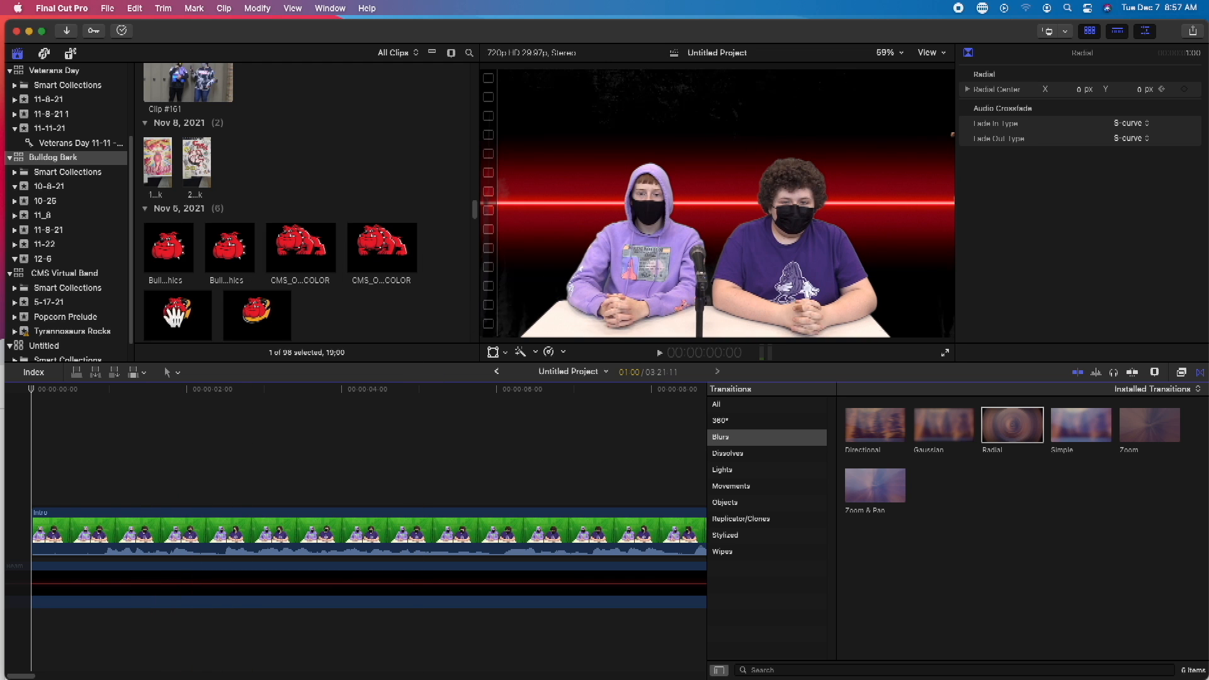
{"action": "left_click", "coordinate": [162, 245]}
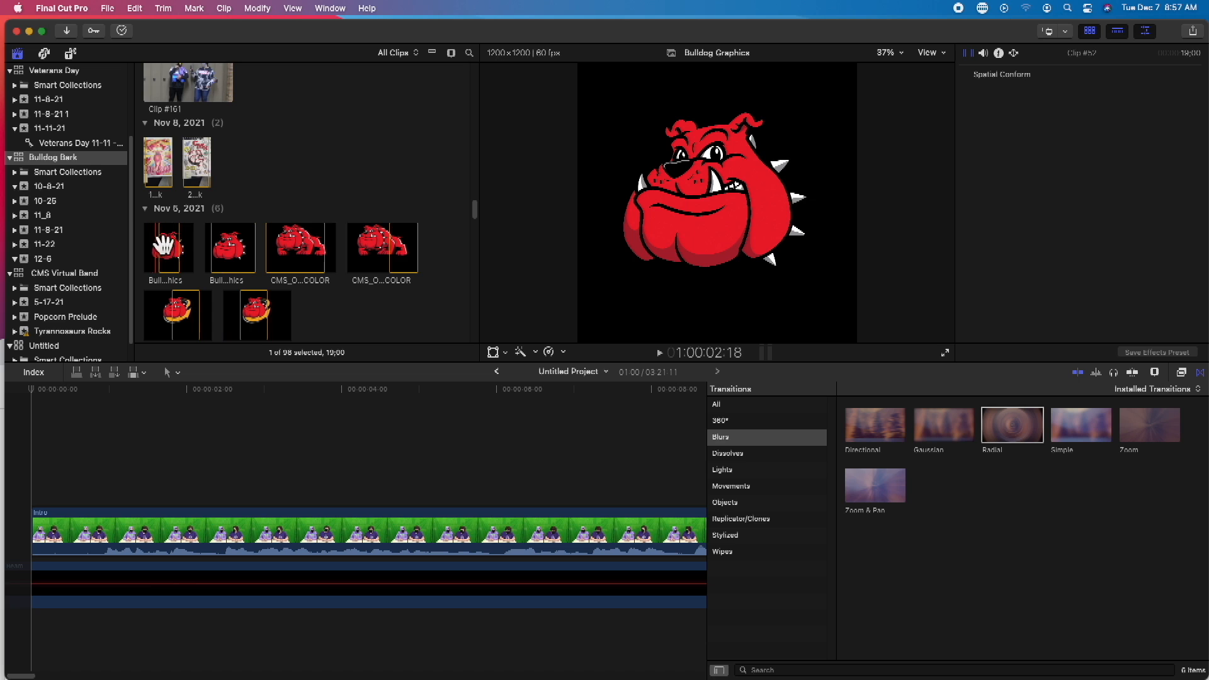
{"action": "left_click_drag", "start_coordinate": [156, 248], "coordinate": [82, 473]}
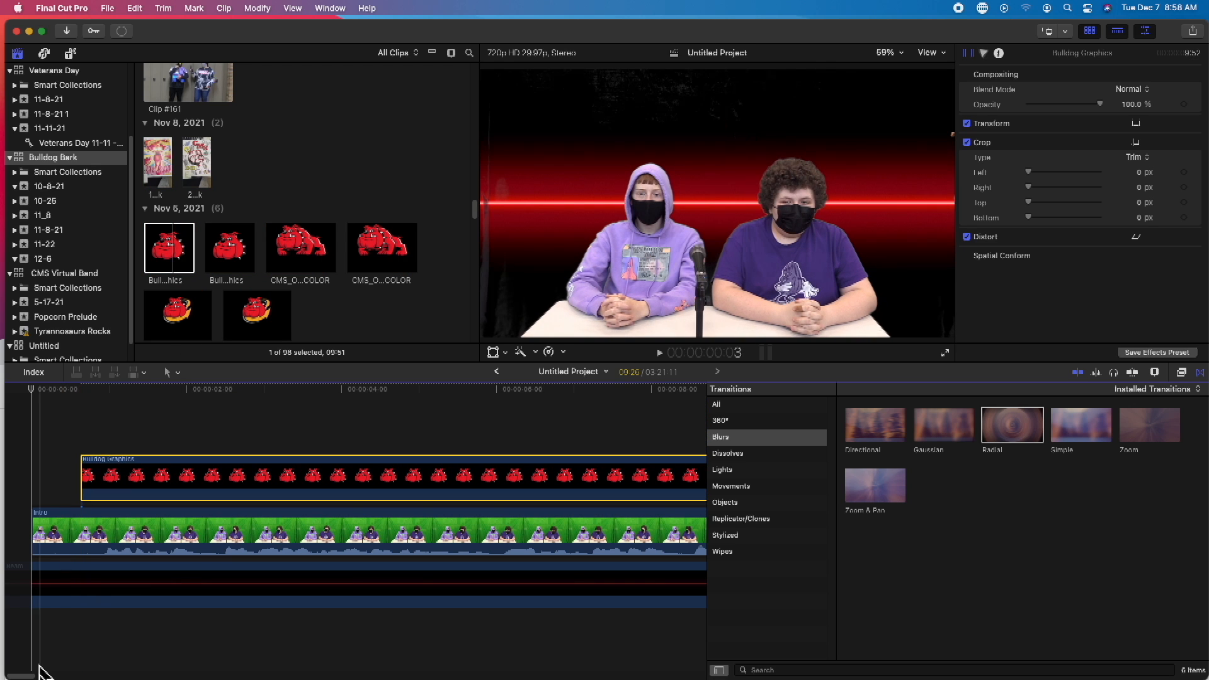
- Hide the Transitions browser and extend the Bulldog Graphics clip to about 15:20, ending just before the transition between Intro and Yearbook
{"action": "left_click_drag", "start_coordinate": [23, 675], "coordinate": [29, 675]}
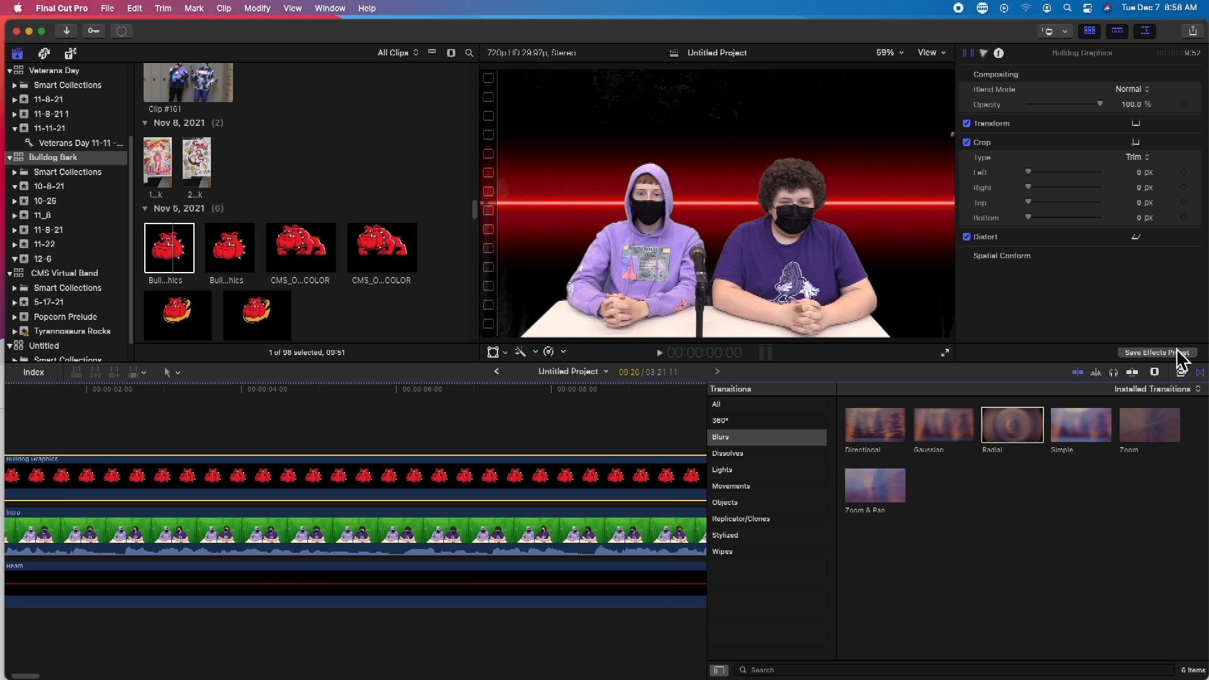
{"action": "left_click", "coordinate": [1200, 373]}
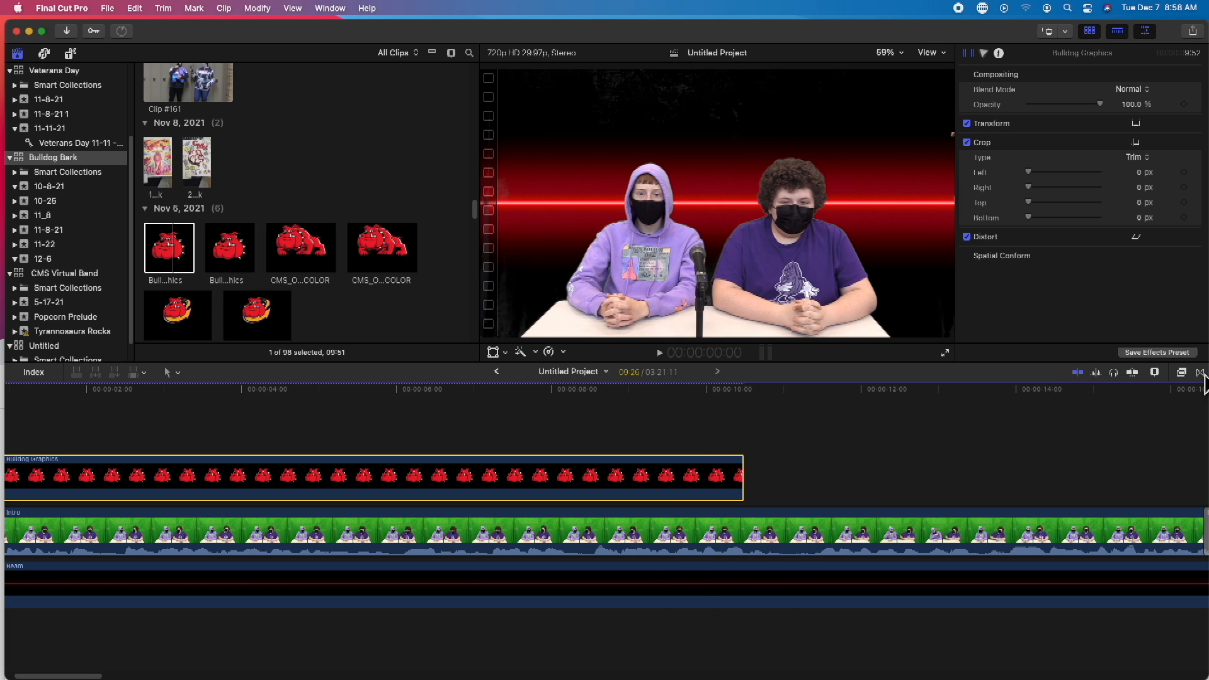
{"action": "left_click", "coordinate": [1155, 372]}
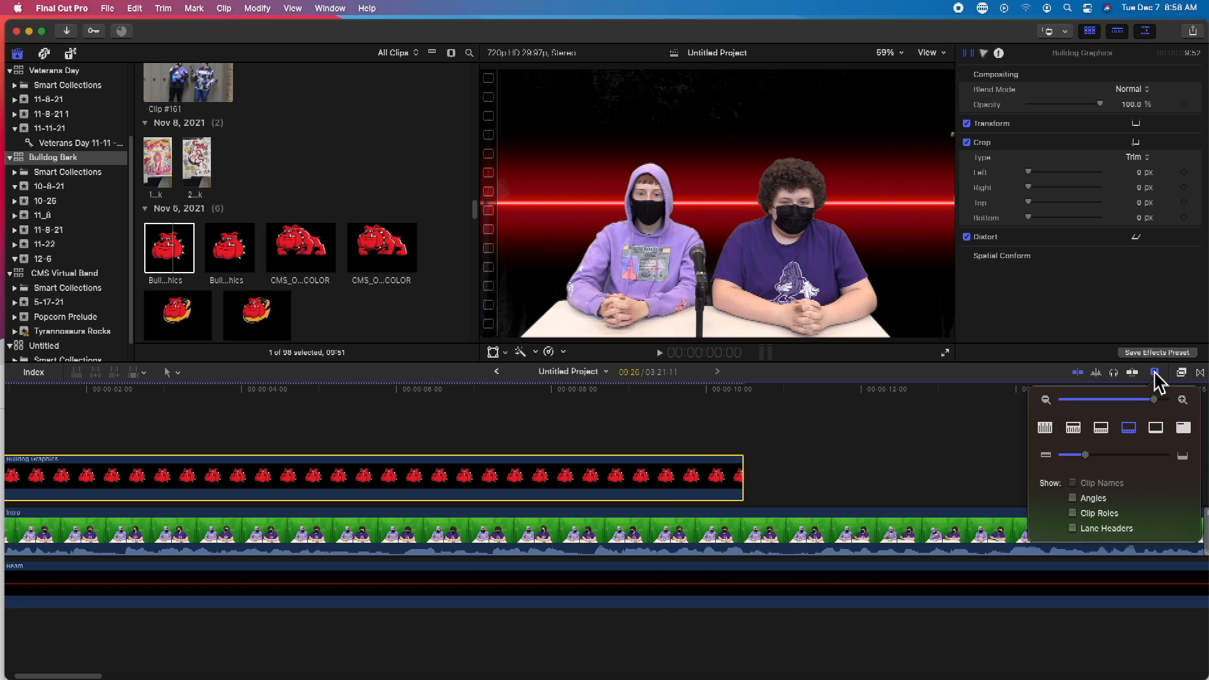
{"action": "left_click_drag", "start_coordinate": [1154, 401], "coordinate": [1139, 401]}
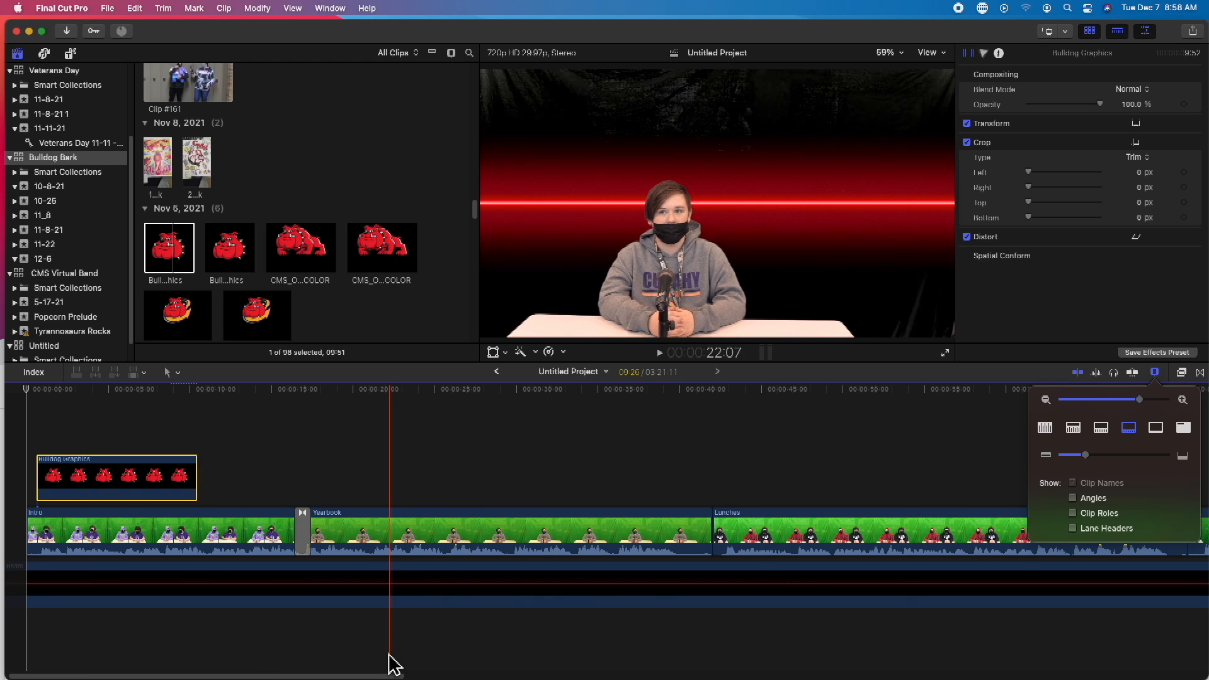
{"action": "left_click_drag", "start_coordinate": [389, 676], "coordinate": [291, 666]}
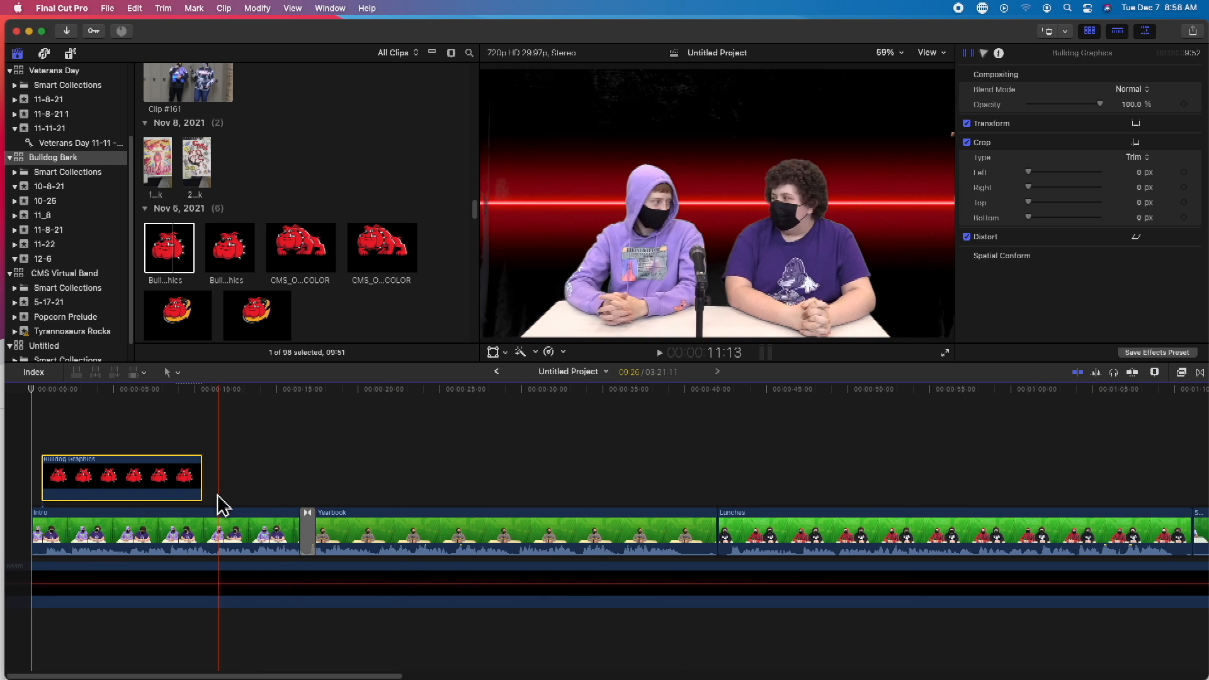
{"action": "left_click_drag", "start_coordinate": [200, 478], "coordinate": [296, 490]}
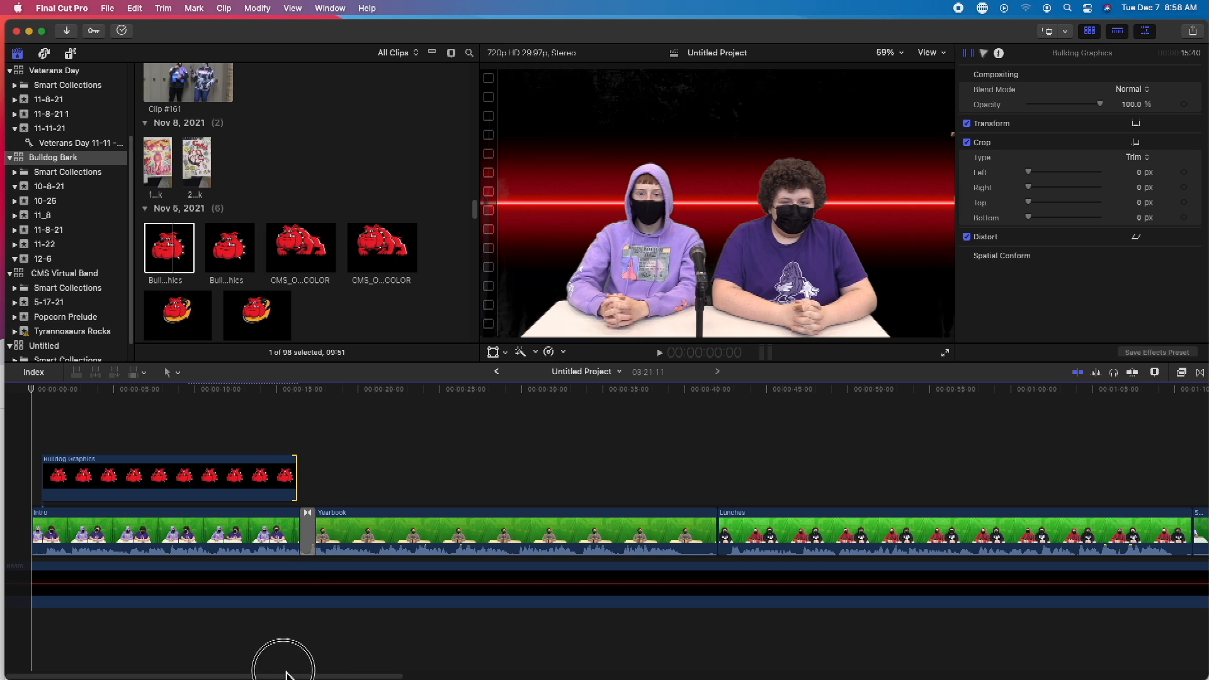
- Transform the Bulldog Graphics image, scaling it to about half size and moving it above and between the two hosts' heads
{"action": "left_click", "coordinate": [134, 391]}
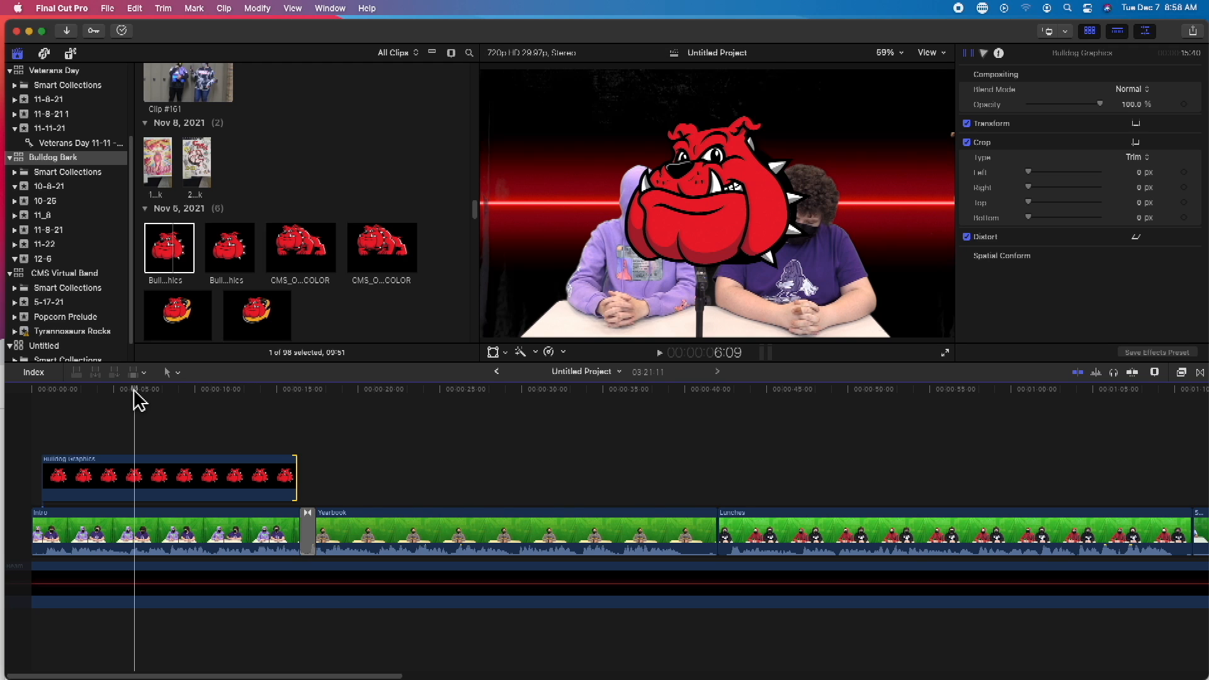
{"action": "left_click", "coordinate": [126, 399]}
{"action": "left_click", "coordinate": [156, 472]}
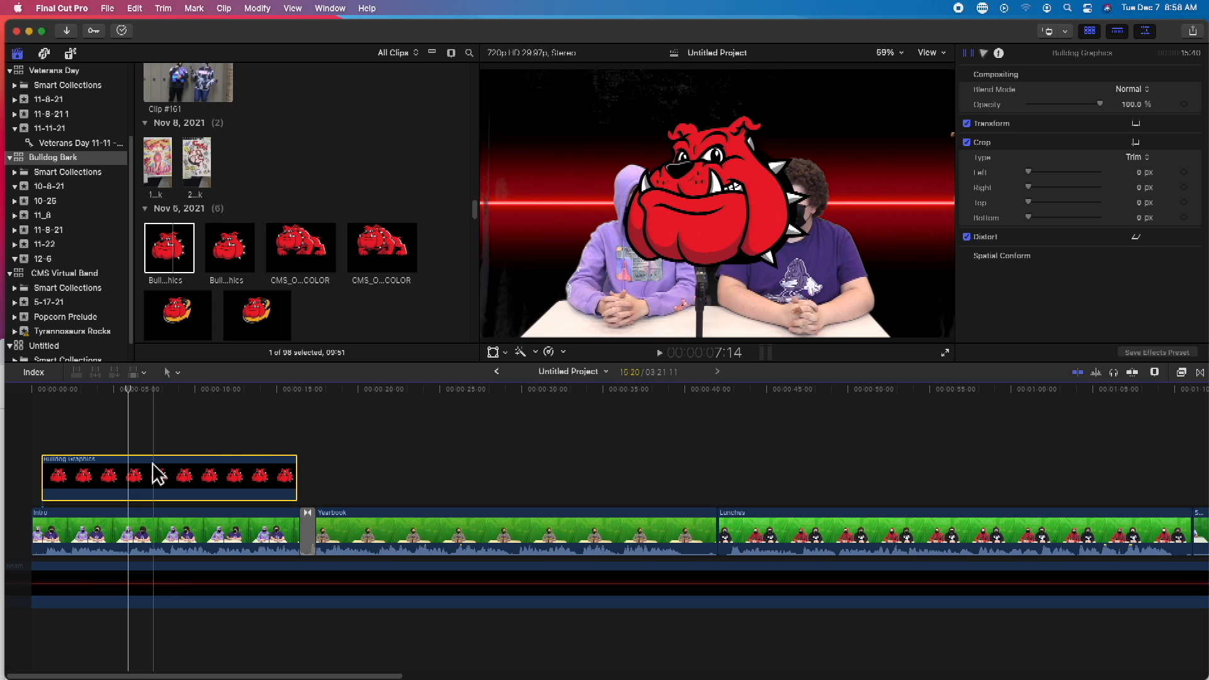
{"action": "left_click", "coordinate": [505, 352]}
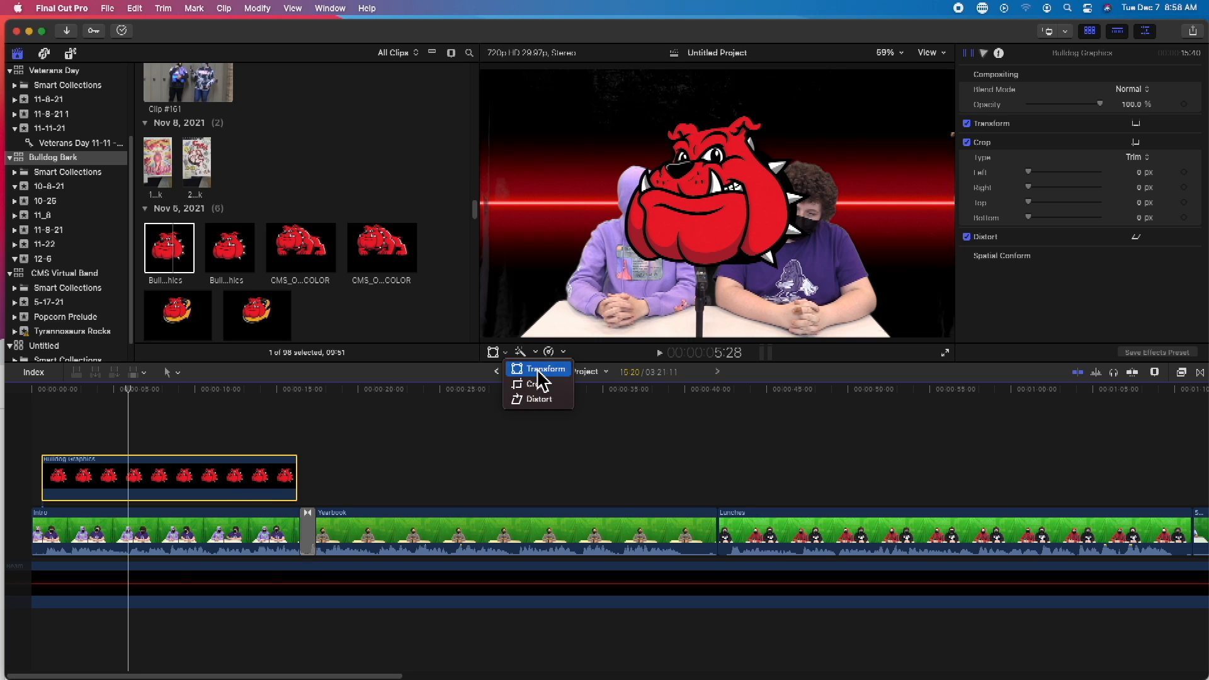
{"action": "left_click", "coordinate": [539, 371]}
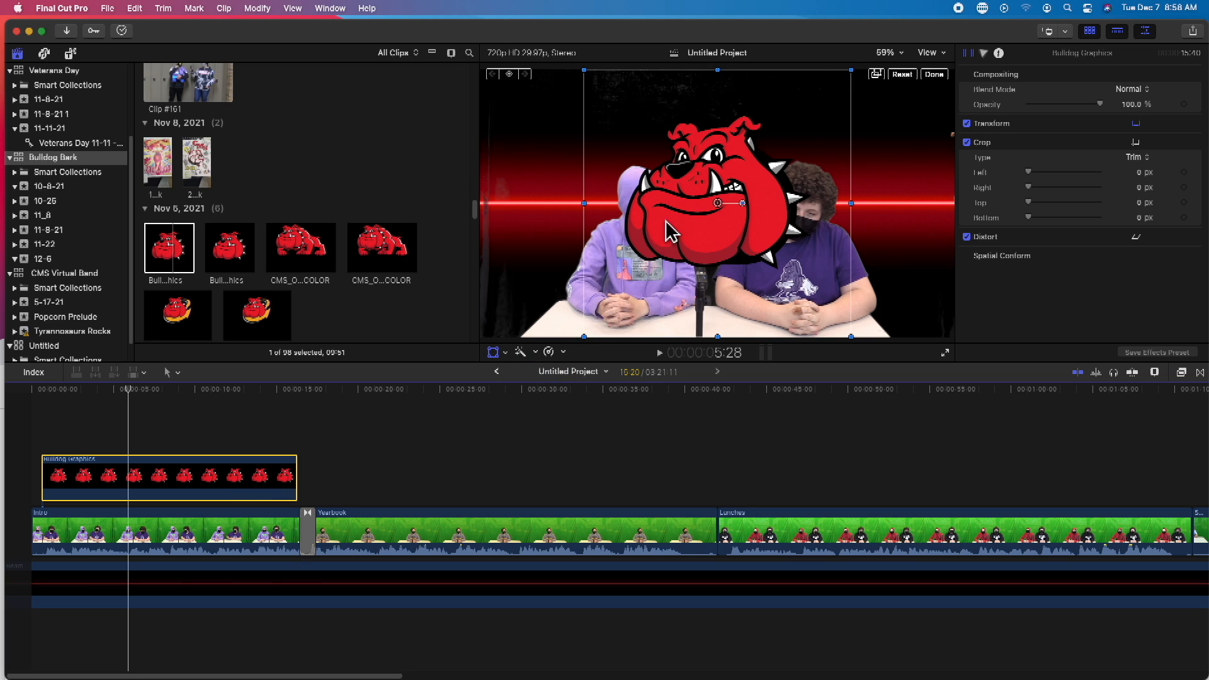
{"action": "left_click_drag", "start_coordinate": [577, 340], "coordinate": [678, 264]}
{"action": "left_click_drag", "start_coordinate": [708, 206], "coordinate": [752, 143]}
{"action": "left_click_drag", "start_coordinate": [780, 205], "coordinate": [782, 206]}
{"action": "left_click_drag", "start_coordinate": [718, 154], "coordinate": [718, 159]}
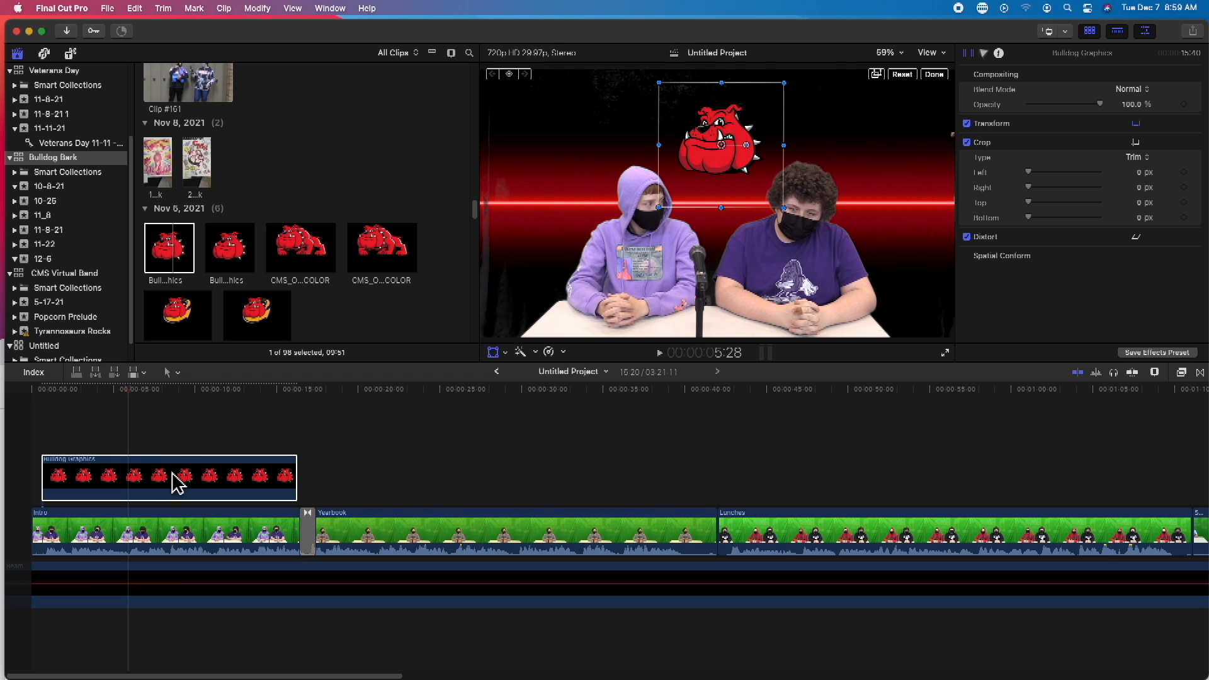
- Trim the end of the Bulldog Graphics clip to a duration of 15:10 and finish the transform
{"action": "left_click_drag", "start_coordinate": [296, 479], "coordinate": [291, 479]}
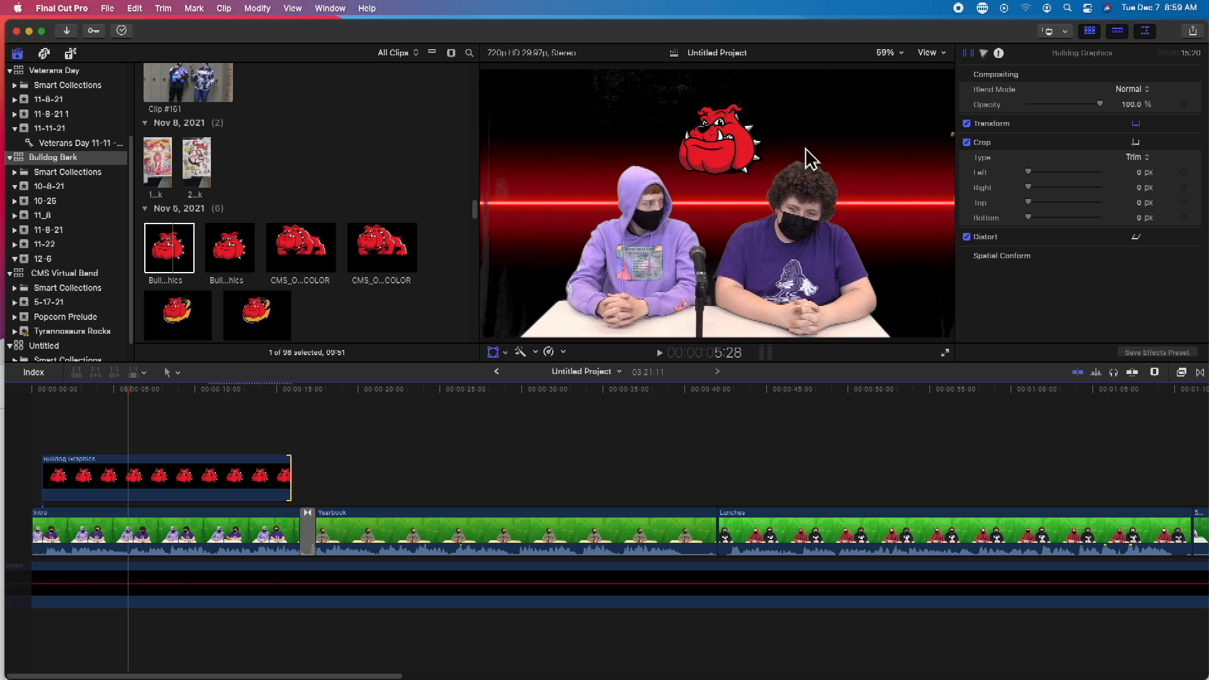
{"action": "left_click", "coordinate": [181, 487]}
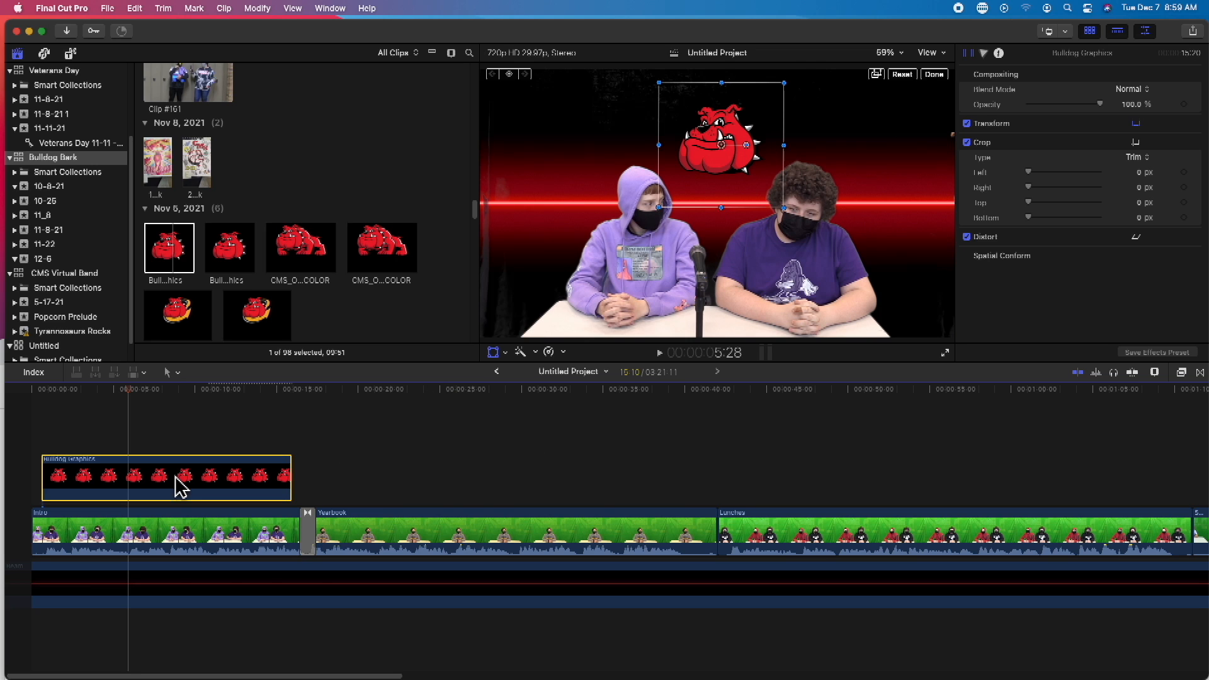
{"action": "left_click", "coordinate": [935, 76]}
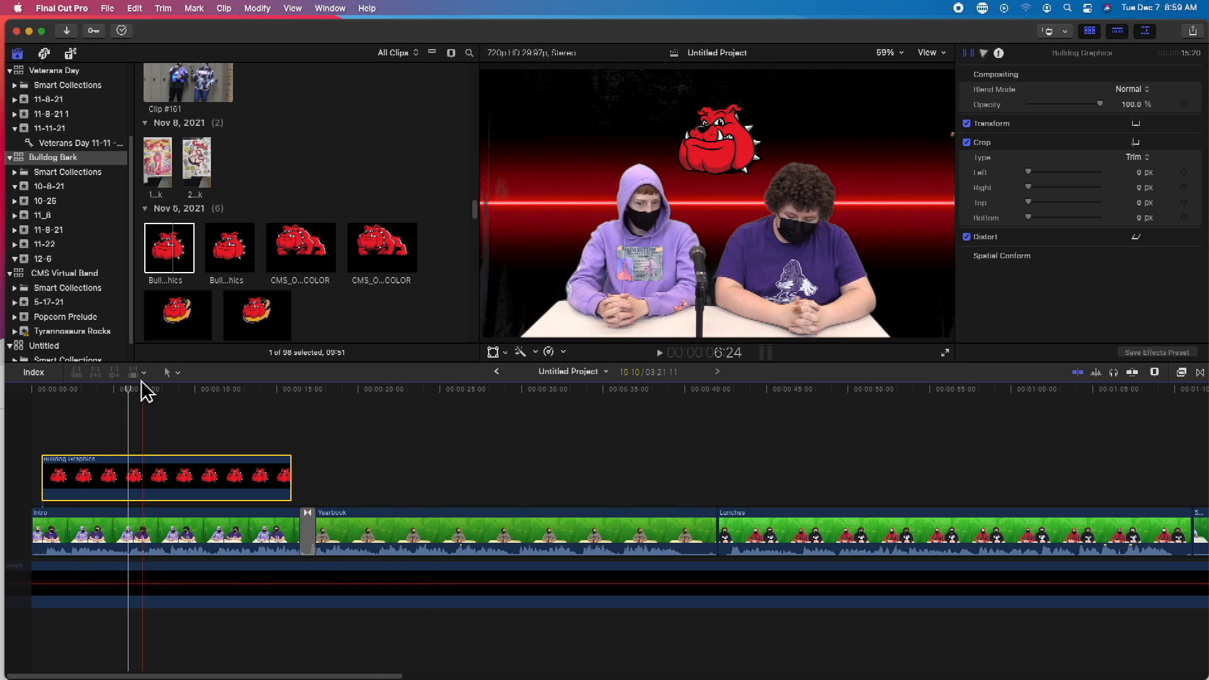
- Play the opening of the project from the beginning to preview how the bulldog graphic appears
{"action": "left_click", "coordinate": [30, 390]}
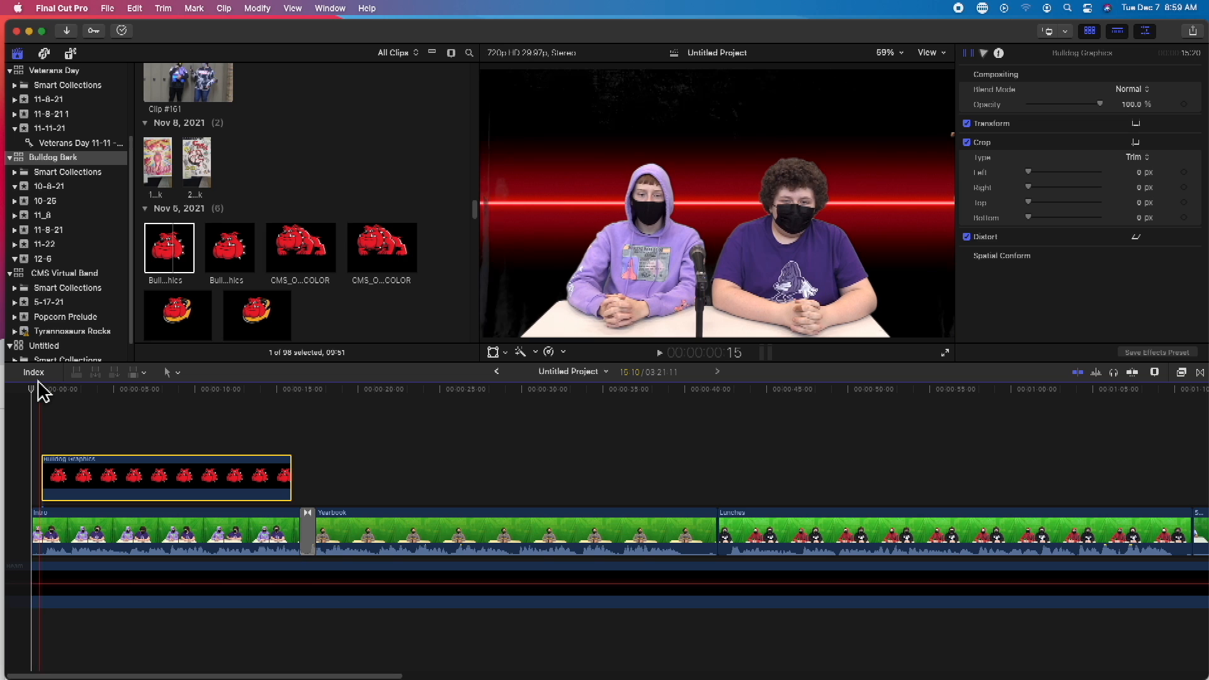
{"action": "key", "text": "space"}
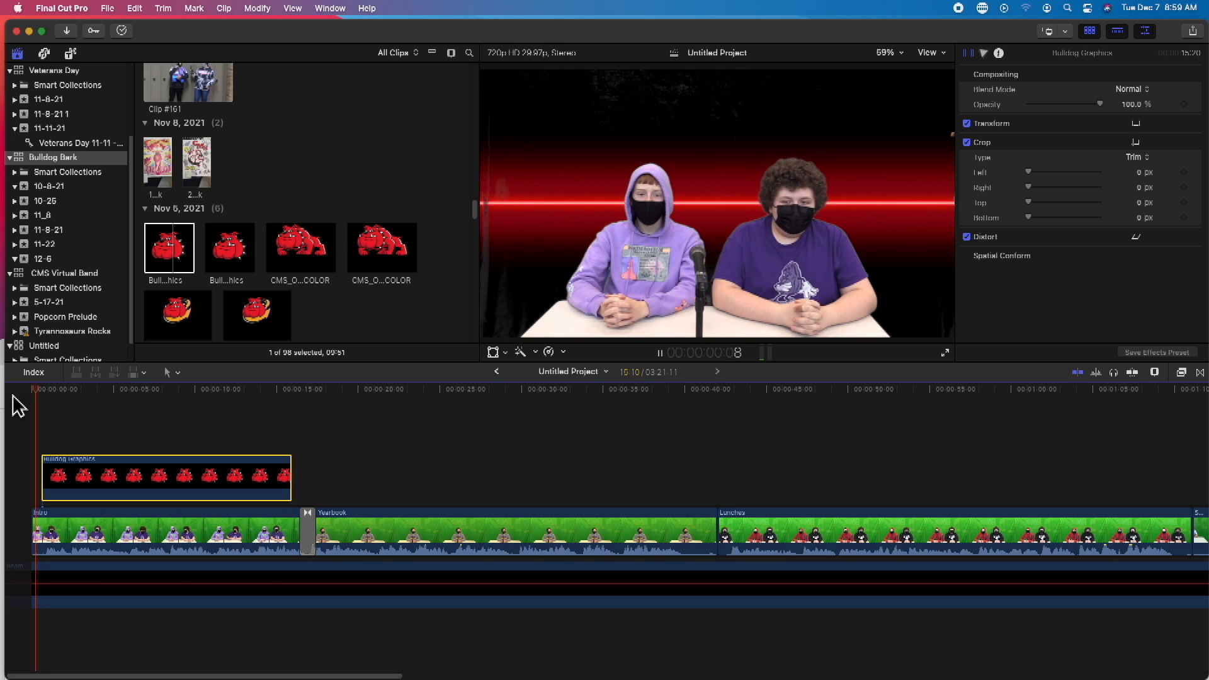
{"action": "key", "text": "space"}
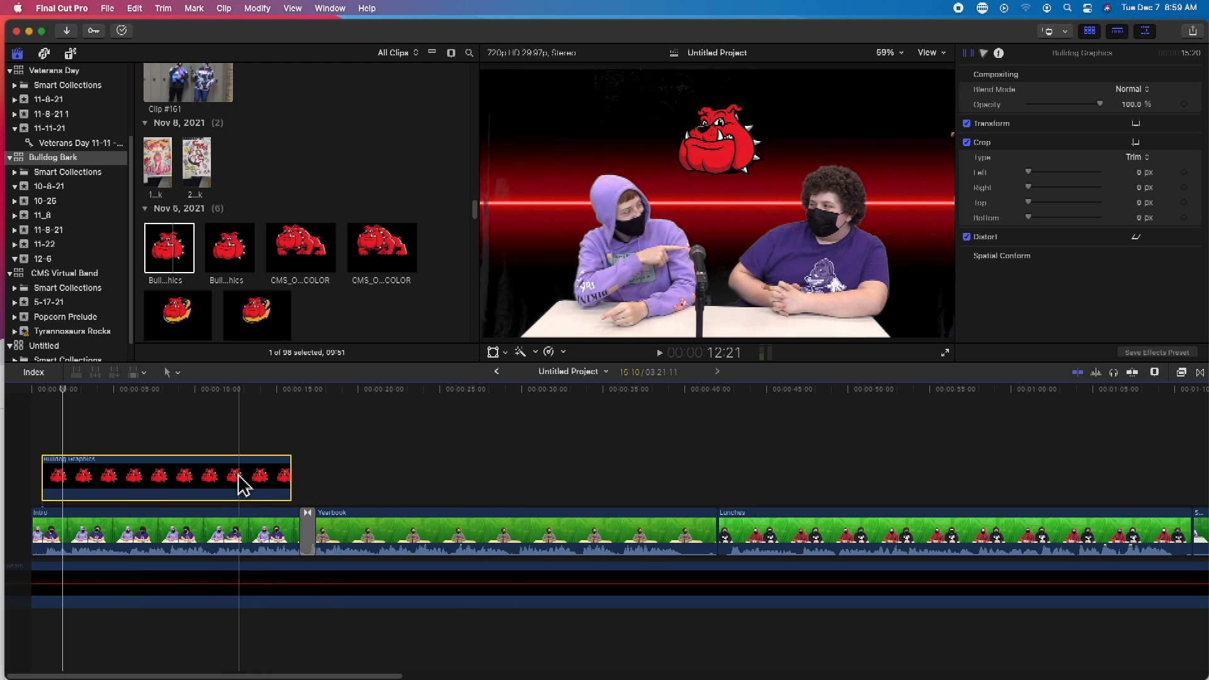
{"action": "right_click", "coordinate": [197, 485]}
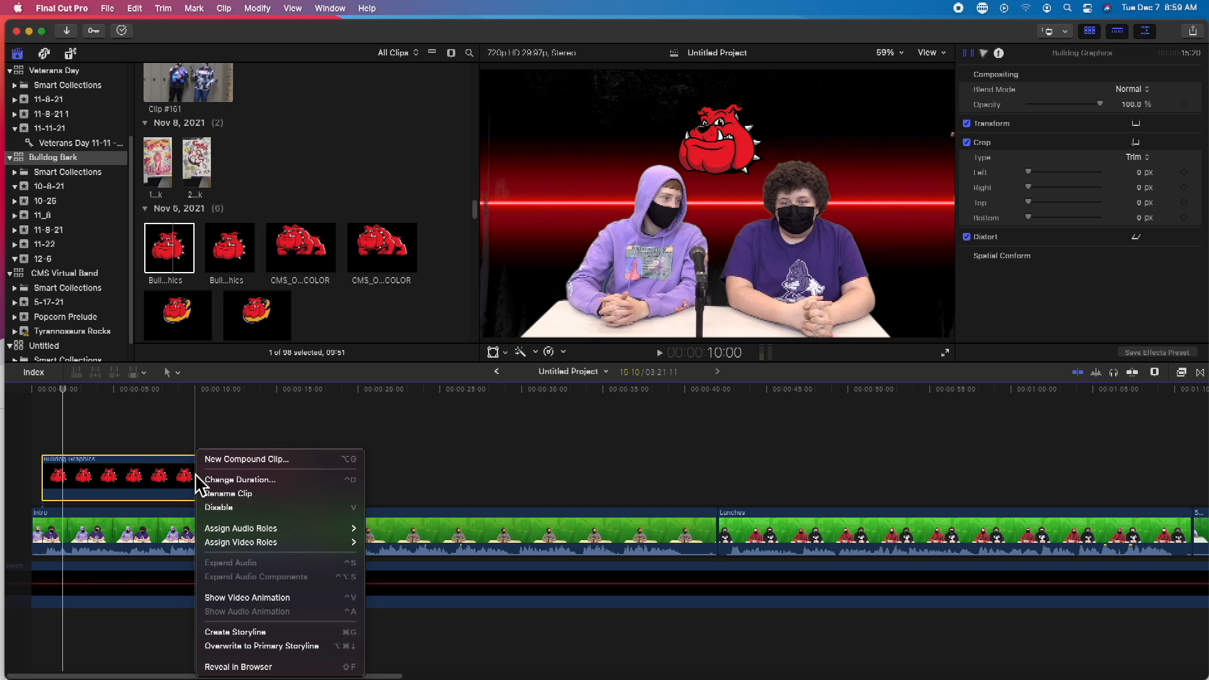
{"action": "left_click", "coordinate": [163, 488]}
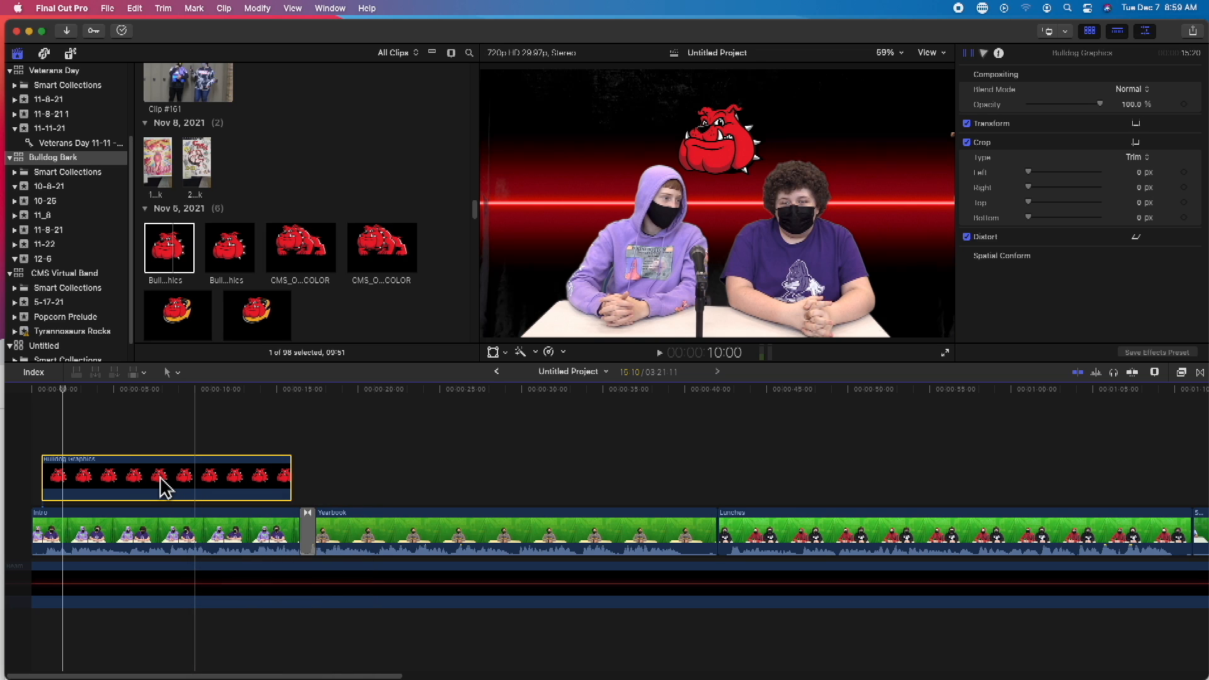
{"action": "right_click", "coordinate": [163, 488]}
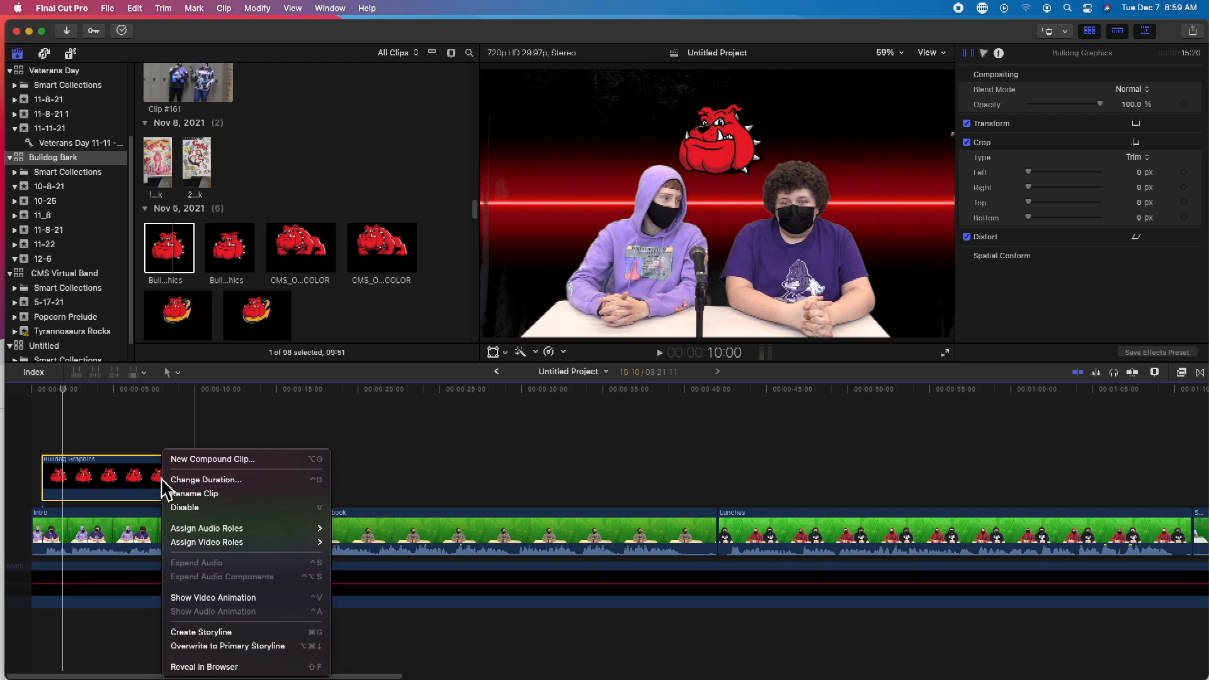
{"action": "left_click", "coordinate": [152, 449]}
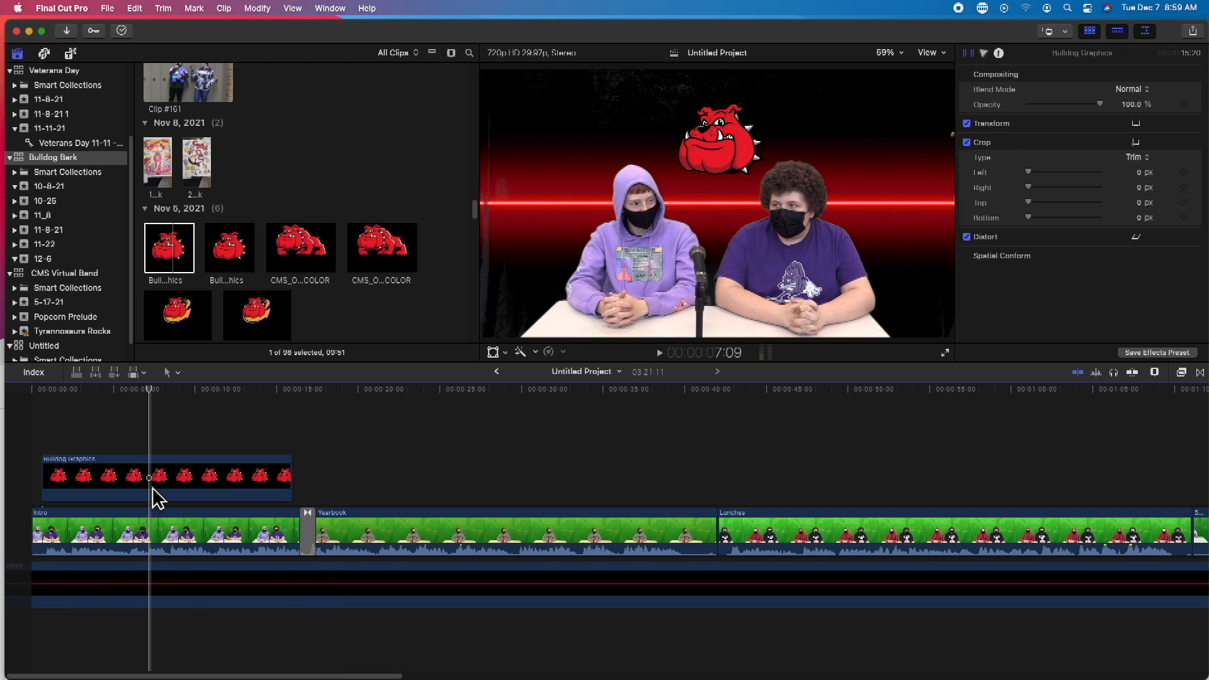
- Show the Bulldog Graphics clip's video animation, expand its Compositing: Opacity lane and add a short fade-in at the clip's start
{"action": "right_click", "coordinate": [169, 486]}
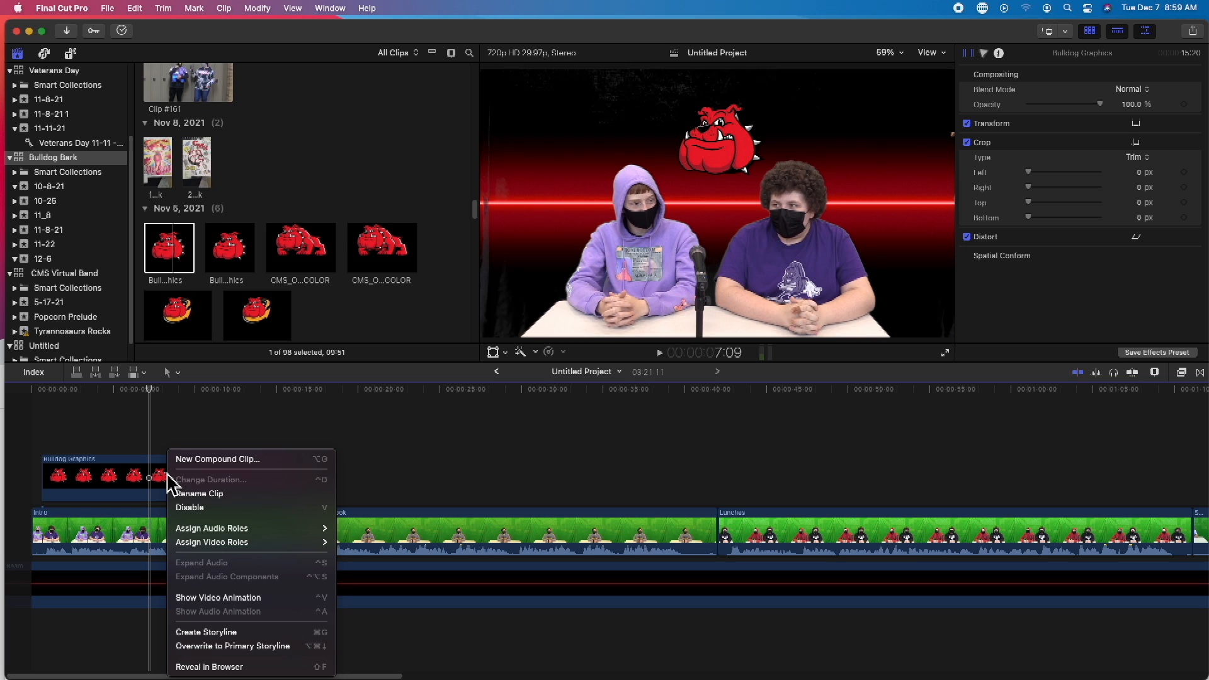
{"action": "left_click", "coordinate": [216, 599]}
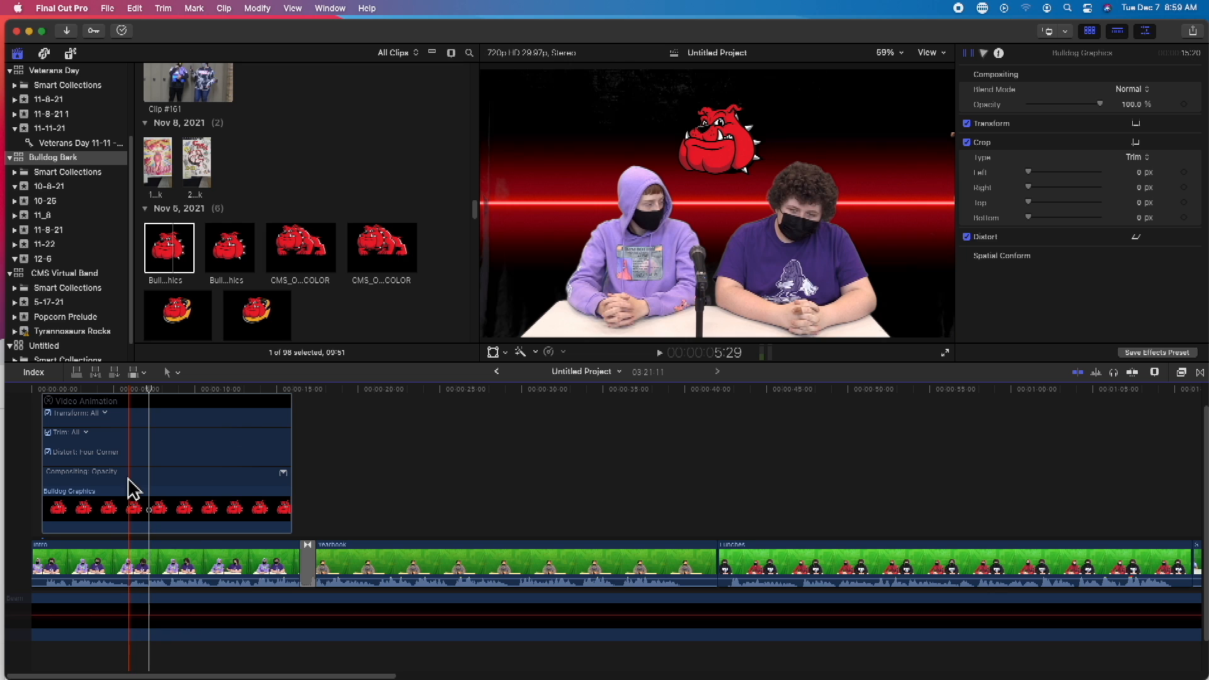
{"action": "left_click", "coordinate": [282, 473]}
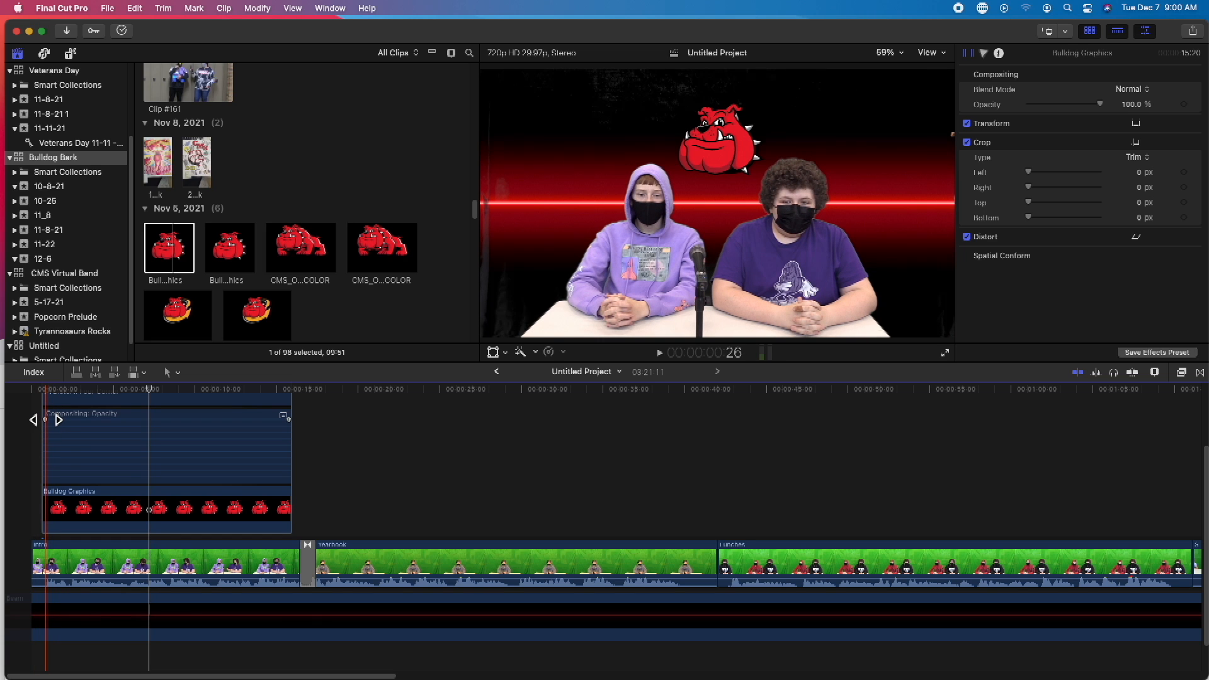
{"action": "left_click_drag", "start_coordinate": [46, 420], "coordinate": [68, 420]}
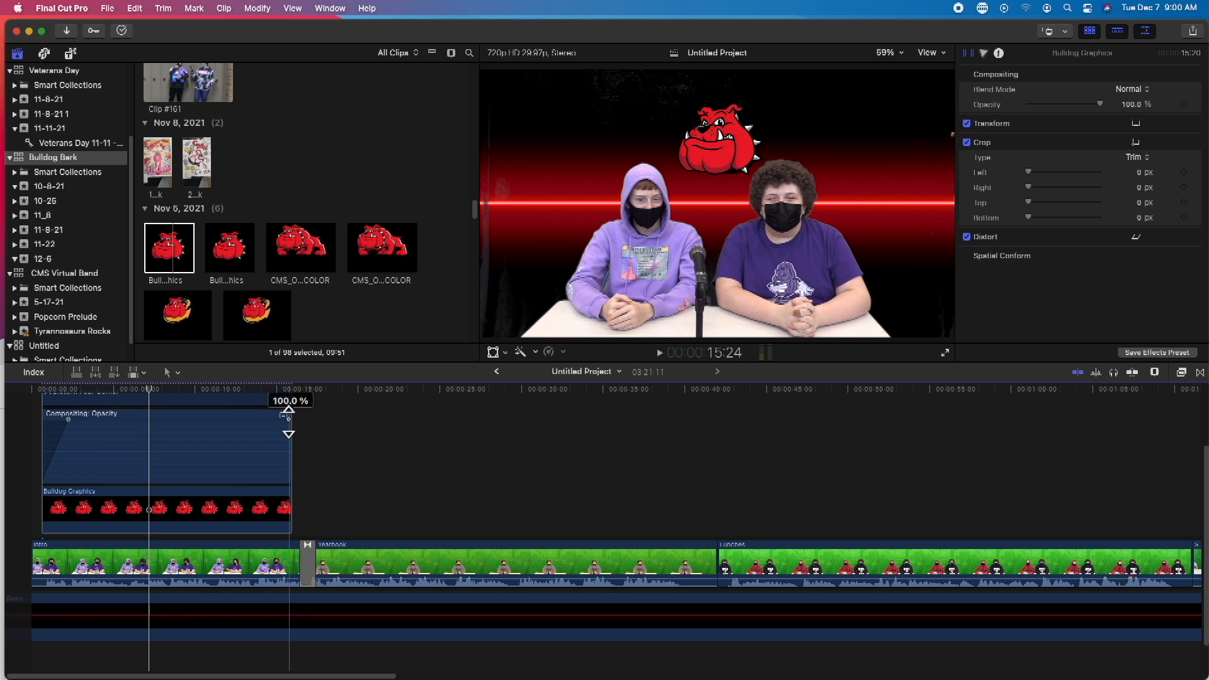
- Add a short opacity fade-out at the end of the Bulldog Graphics clip and play the clip's start and end to check both fades
{"action": "left_click_drag", "start_coordinate": [285, 417], "coordinate": [258, 426]}
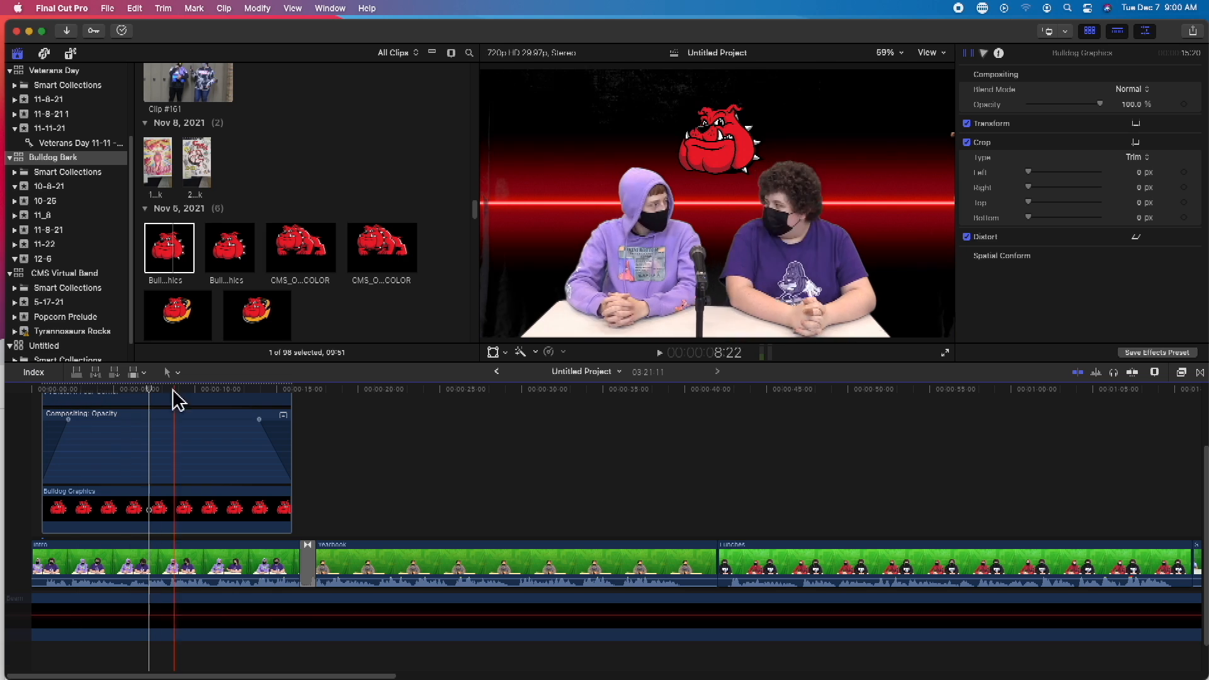
{"action": "left_click", "coordinate": [29, 390]}
{"action": "key", "text": "space"}
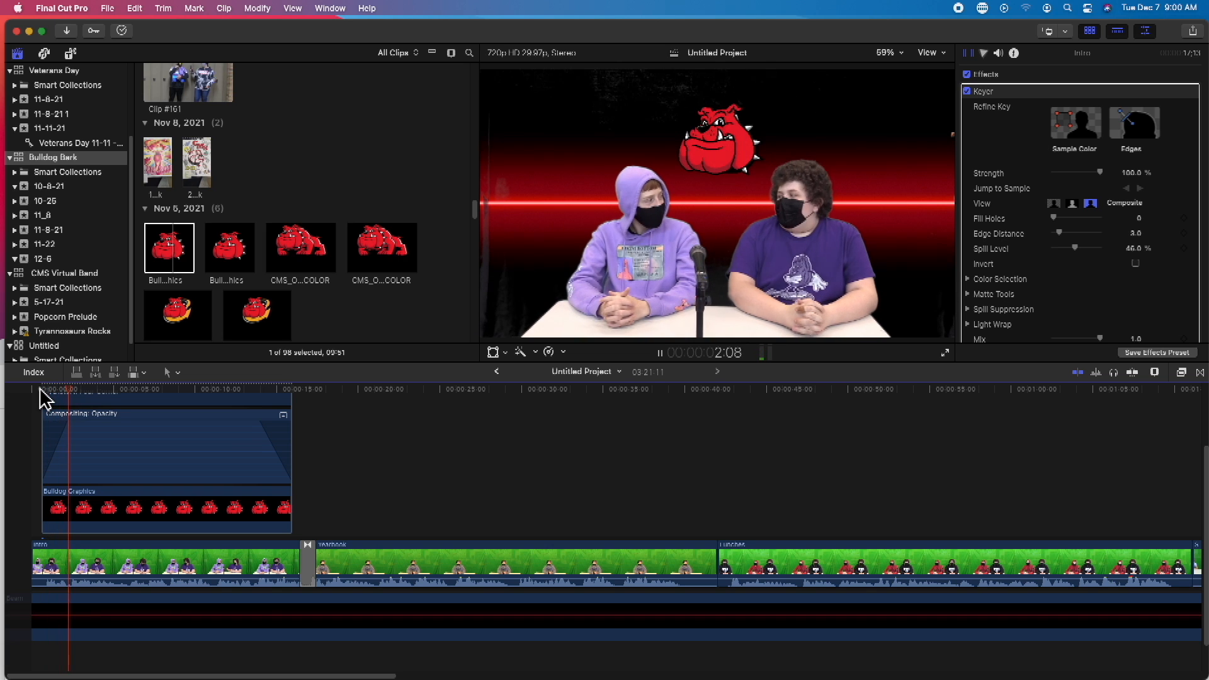
{"action": "key", "text": "space"}
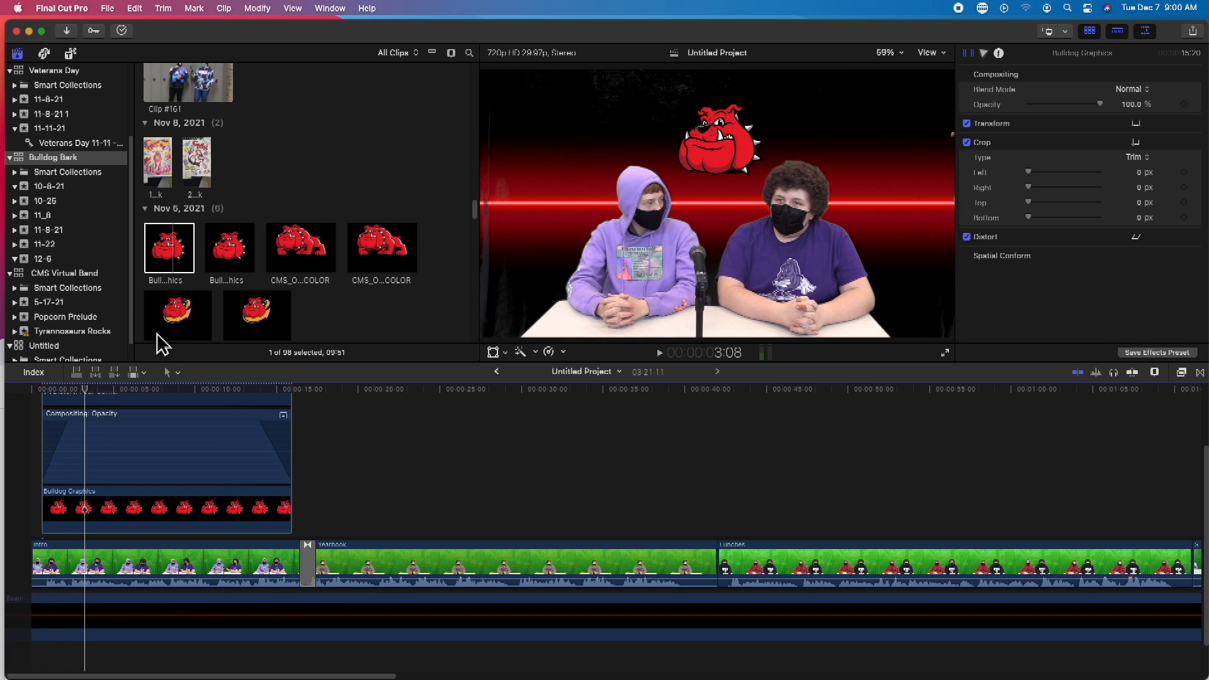
{"action": "left_click", "coordinate": [236, 390]}
{"action": "key", "text": "space"}
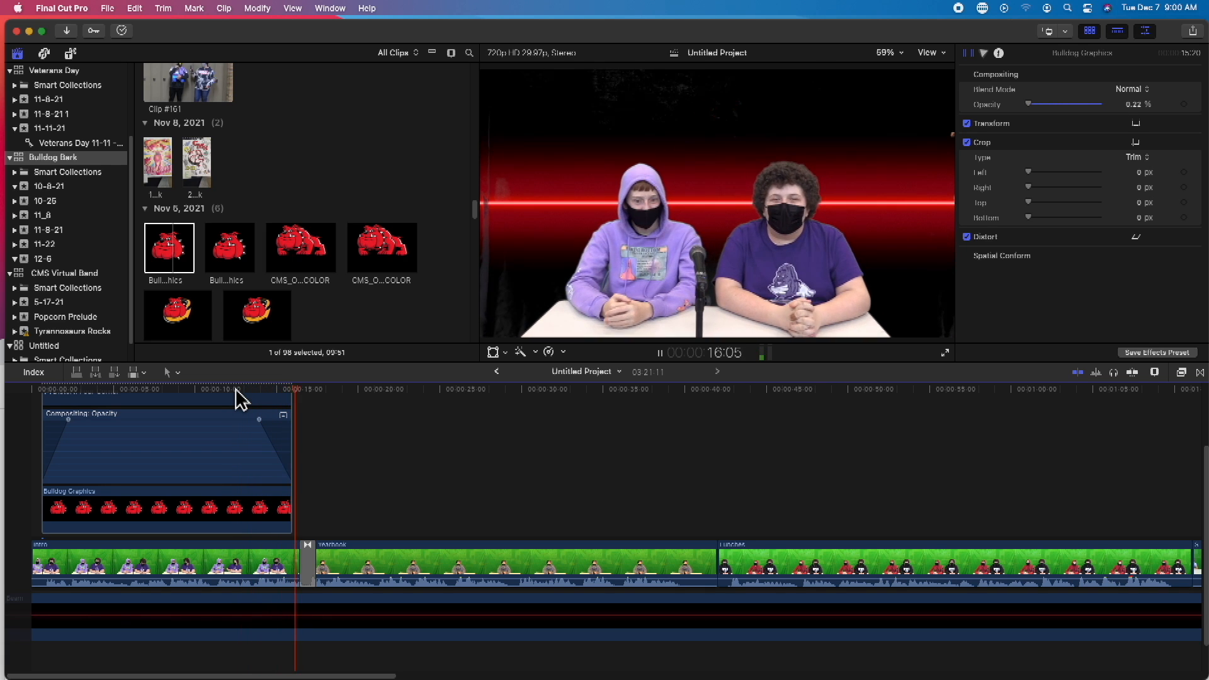
{"action": "key", "text": "space"}
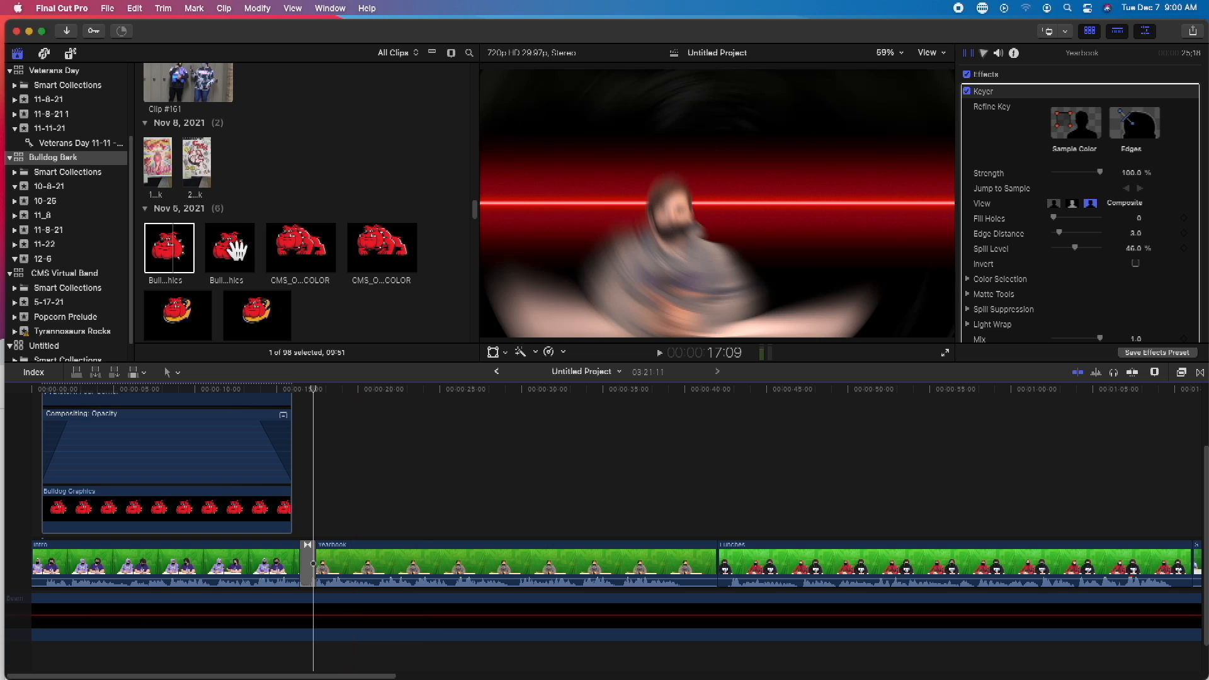
- Connect the 1st place yearbook image above the Yearbook clip, play that section and shift the image to start at 24:02
{"action": "left_click", "coordinate": [439, 389]}
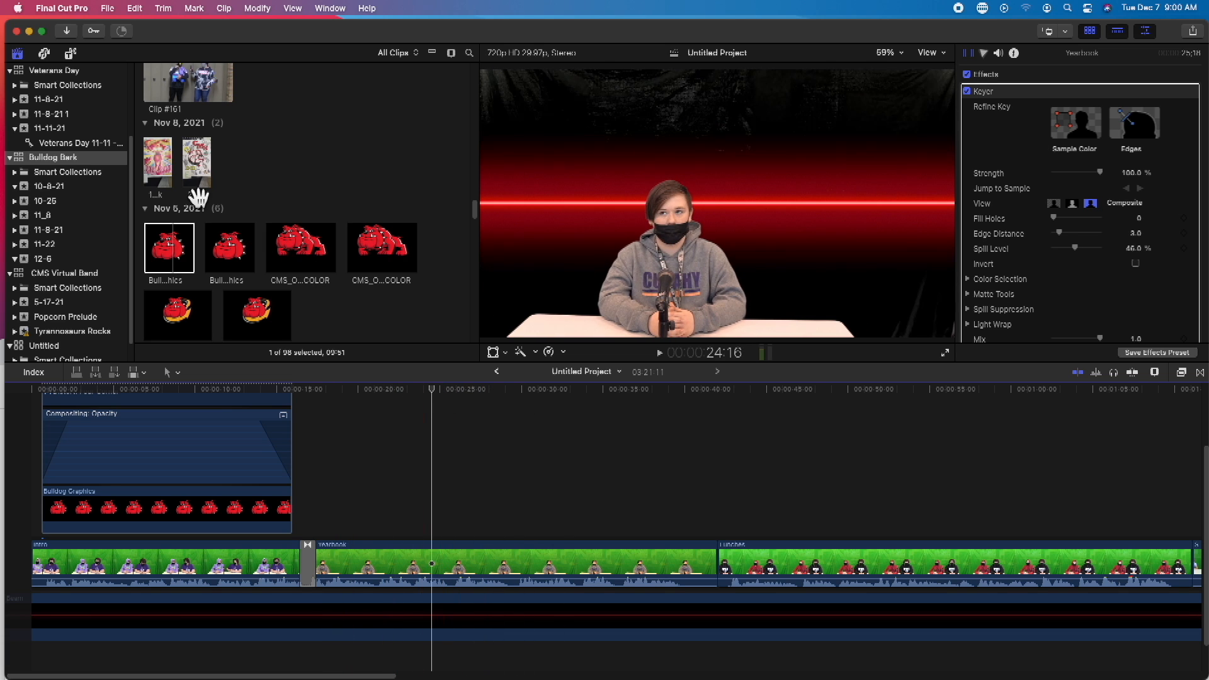
{"action": "left_click", "coordinate": [157, 158]}
{"action": "left_click_drag", "start_coordinate": [157, 159], "coordinate": [401, 504]}
{"action": "left_click", "coordinate": [367, 398]}
{"action": "key", "text": "space"}
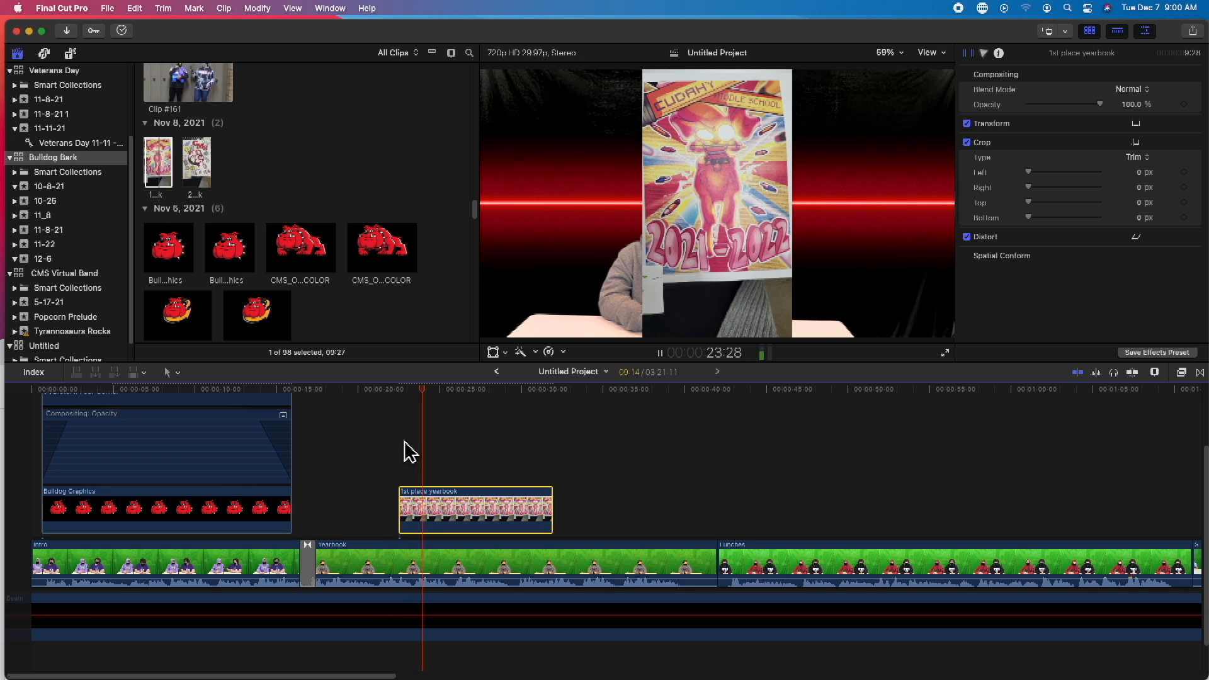
{"action": "key", "text": "space"}
{"action": "left_click_drag", "start_coordinate": [458, 507], "coordinate": [468, 509]}
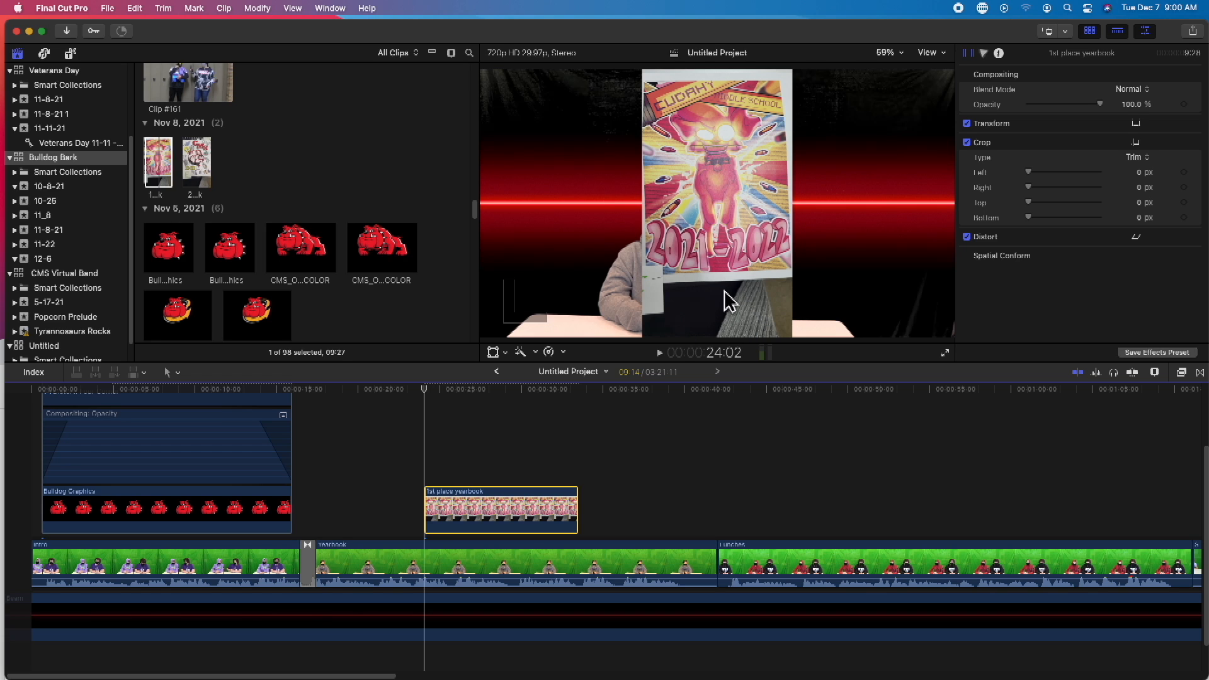
- Trim-crop the 1st place yearbook image by about 820 at the bottom and 58 at the top, leaving only the poster
{"action": "left_click", "coordinate": [505, 352]}
{"action": "left_click", "coordinate": [534, 389]}
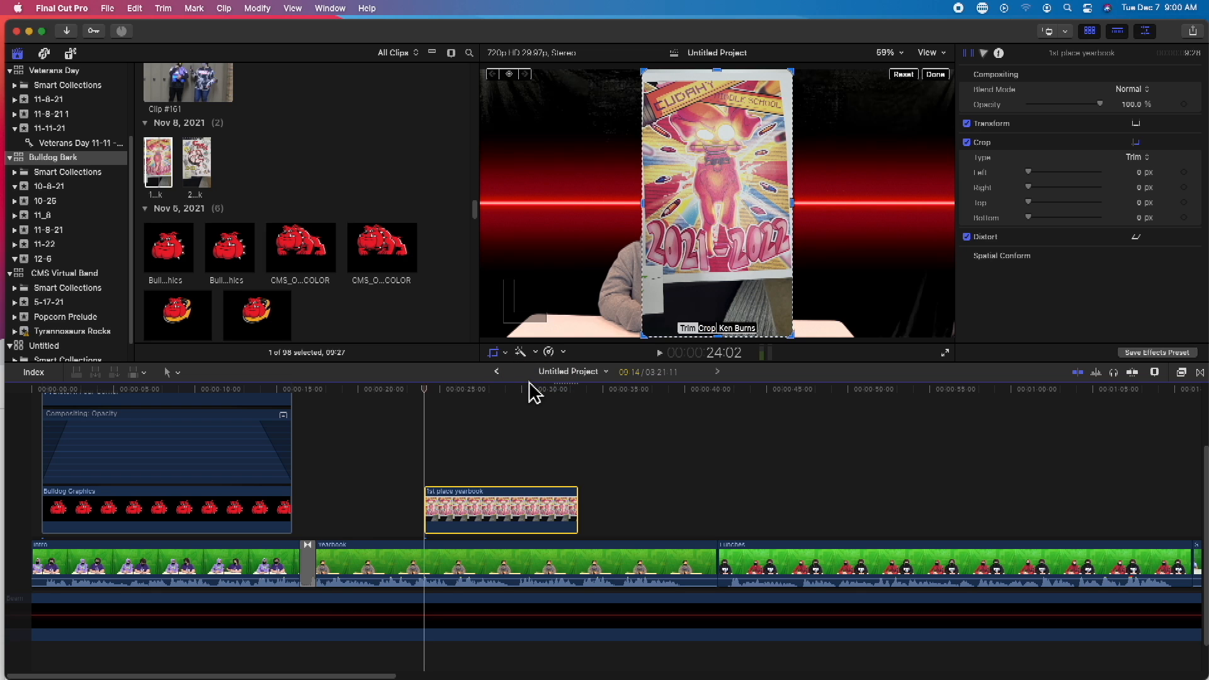
{"action": "left_click_drag", "start_coordinate": [720, 339], "coordinate": [717, 277]}
{"action": "left_click_drag", "start_coordinate": [724, 78], "coordinate": [724, 83]}
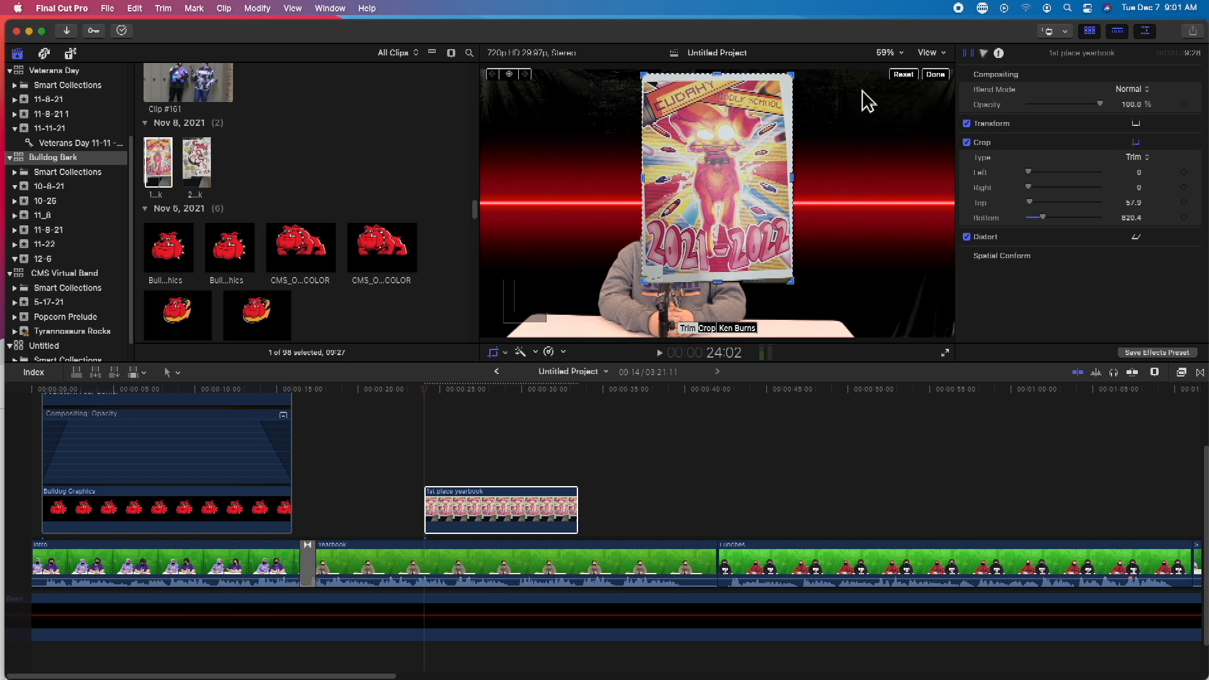
{"action": "left_click", "coordinate": [721, 284]}
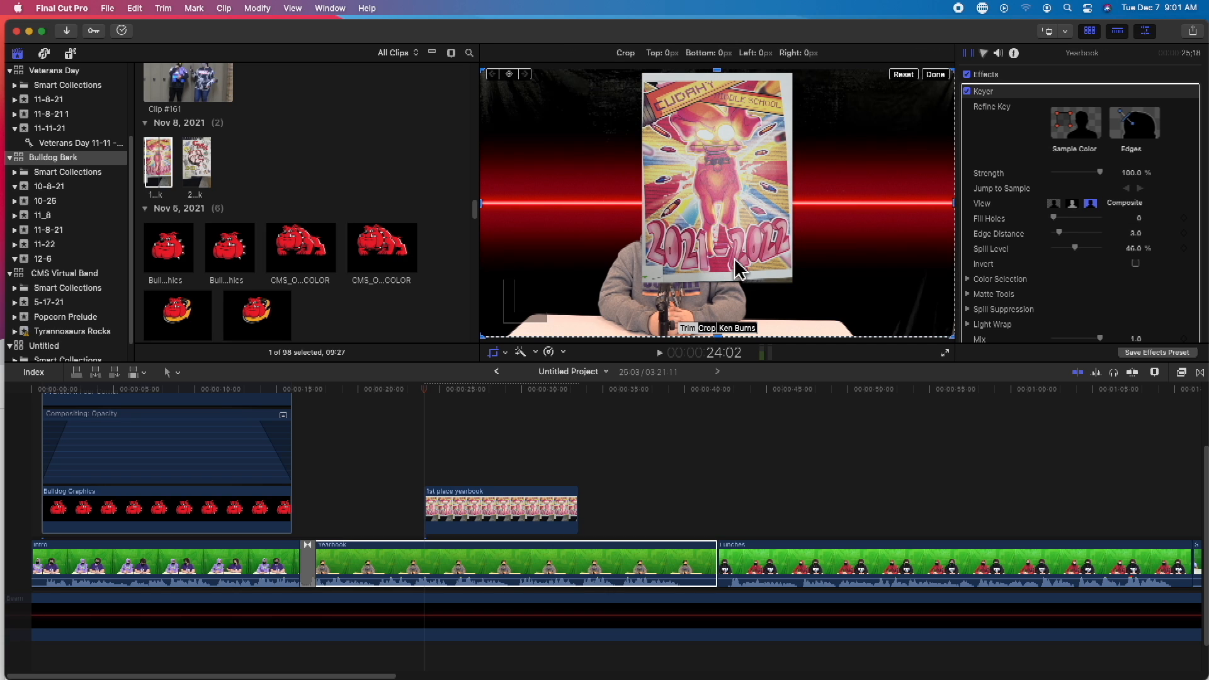
{"action": "left_click", "coordinate": [935, 74]}
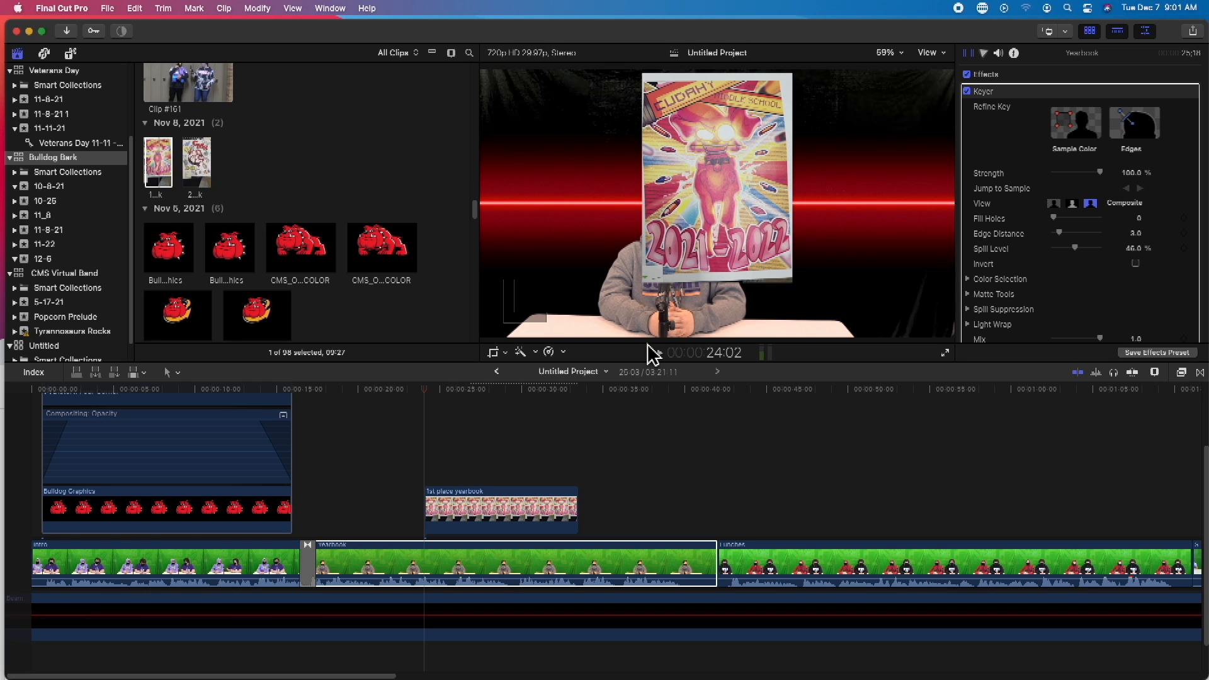
- Transform the 1st place yearbook image, scaling it to roughly 70% and placing it in the empty area to the right of the presenter
{"action": "left_click", "coordinate": [506, 354]}
{"action": "left_click", "coordinate": [528, 369]}
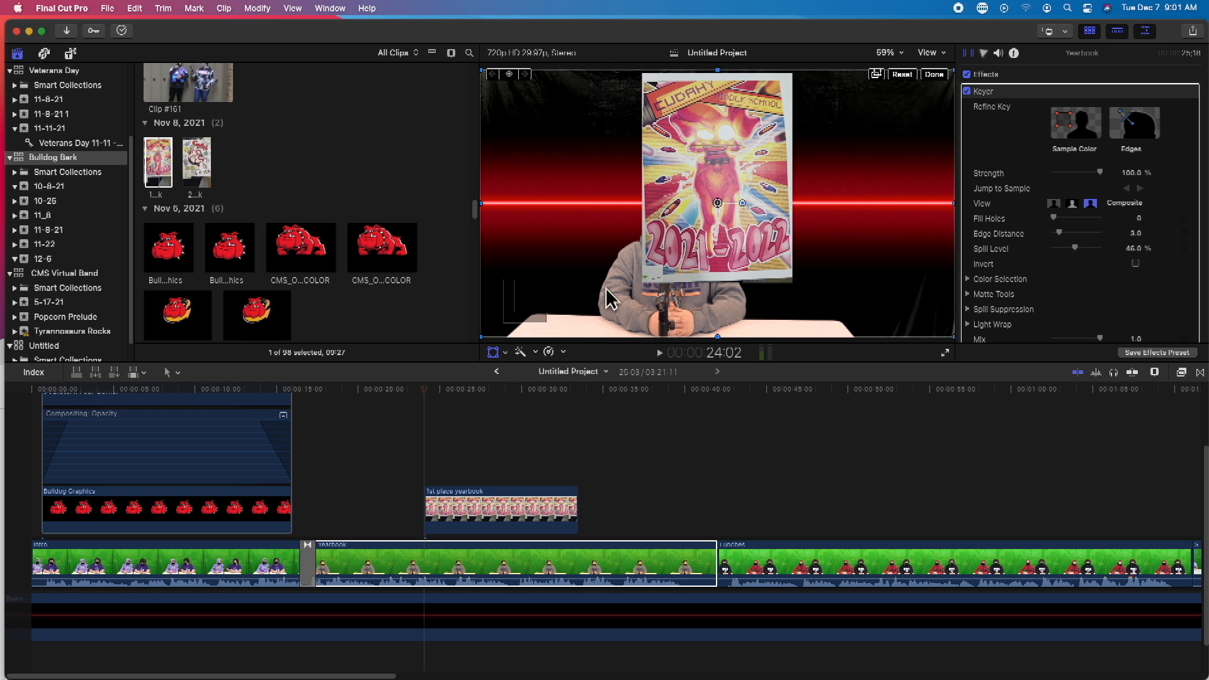
{"action": "mouse_move", "coordinate": [485, 339]}
{"action": "left_mouse_down"}
{"action": "mouse_move", "coordinate": [513, 304]}
{"action": "mouse_move", "coordinate": [482, 345]}
{"action": "left_mouse_up"}
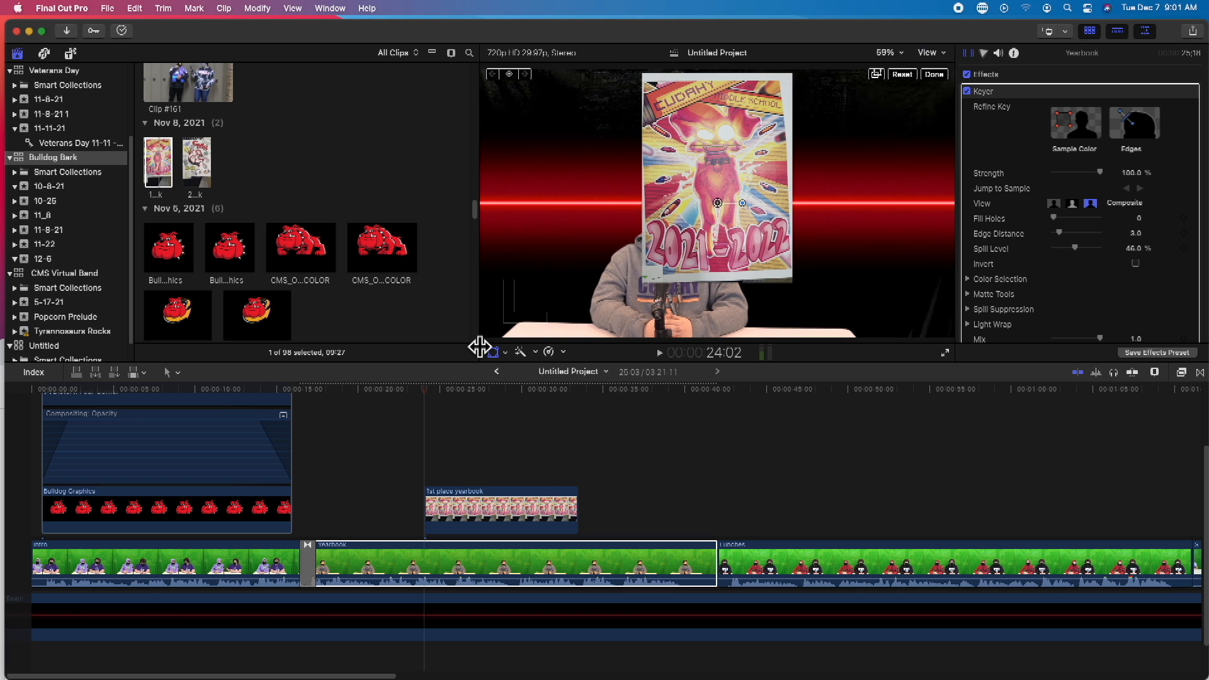
{"action": "left_click", "coordinate": [549, 520]}
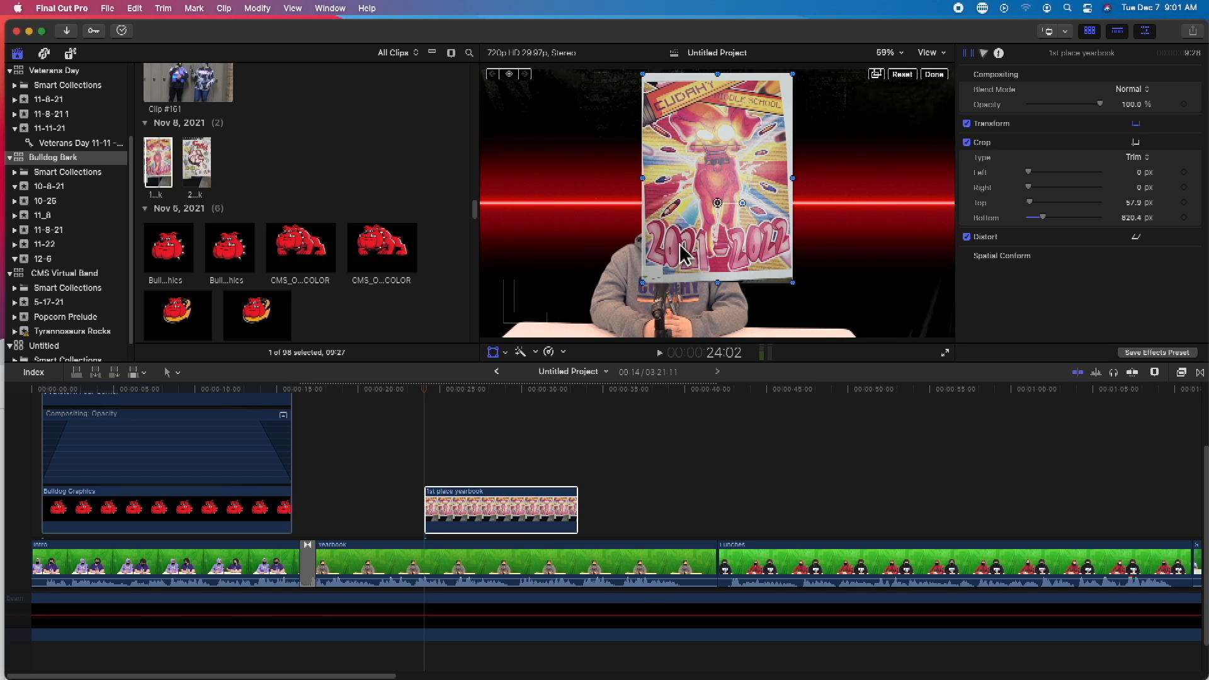
{"action": "left_click_drag", "start_coordinate": [642, 282], "coordinate": [672, 252]}
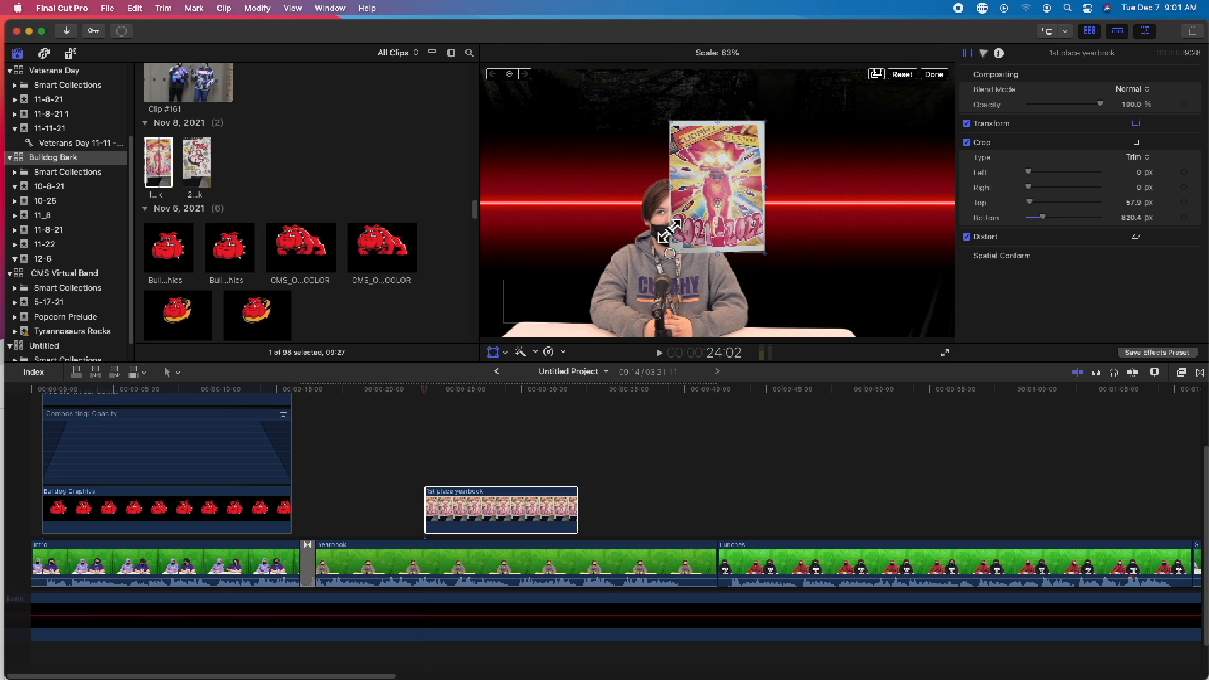
{"action": "left_click_drag", "start_coordinate": [707, 150], "coordinate": [807, 149]}
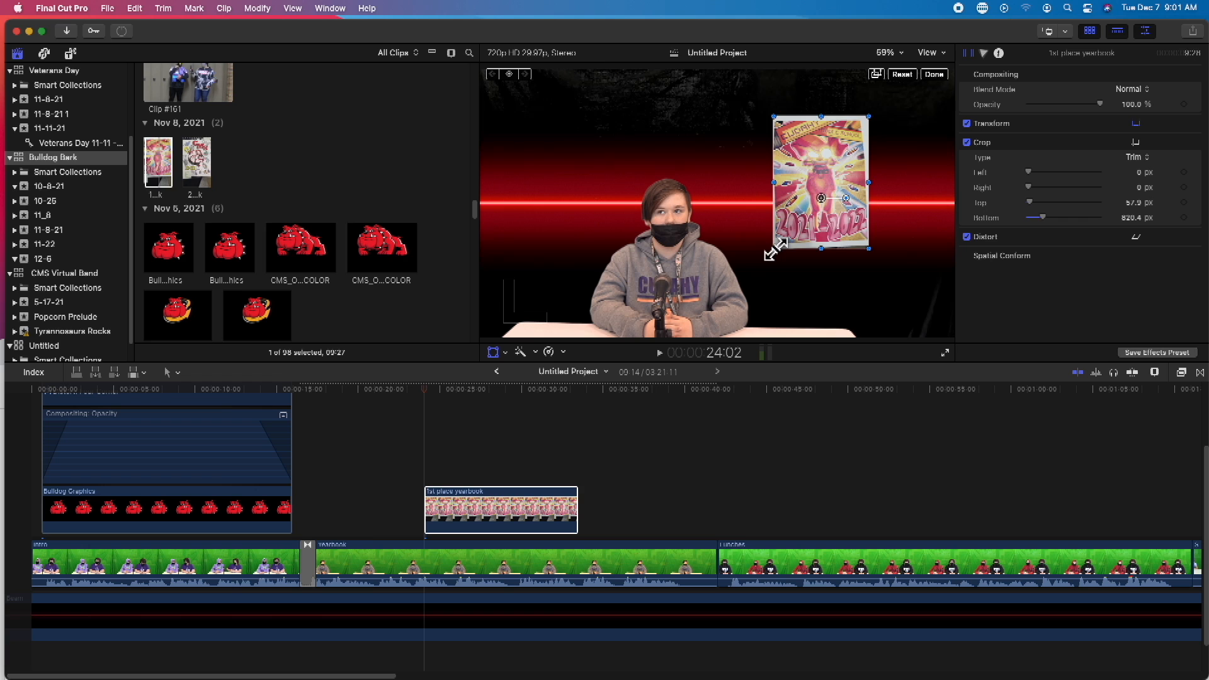
{"action": "left_click_drag", "start_coordinate": [774, 250], "coordinate": [764, 256]}
{"action": "left_click_drag", "start_coordinate": [792, 204], "coordinate": [808, 197]}
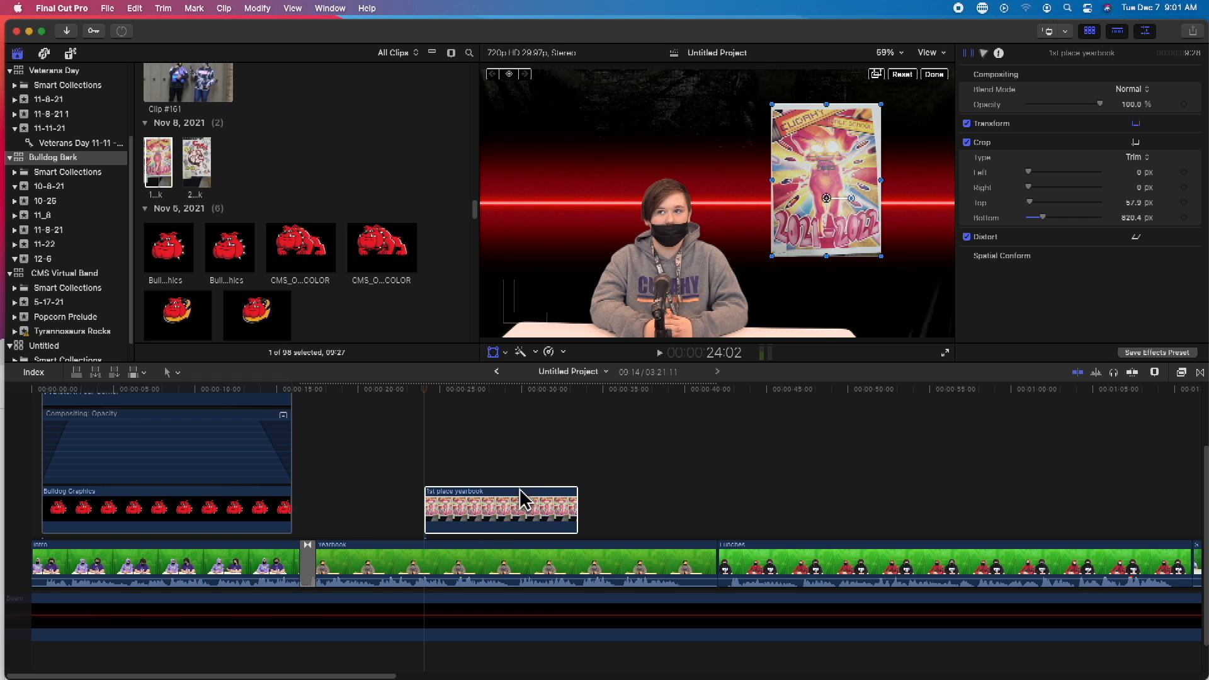
- Show the 1st place yearbook clip's video animation, expand Compositing: Opacity and add a short fade-in and fade-out
{"action": "right_click", "coordinate": [501, 508]}
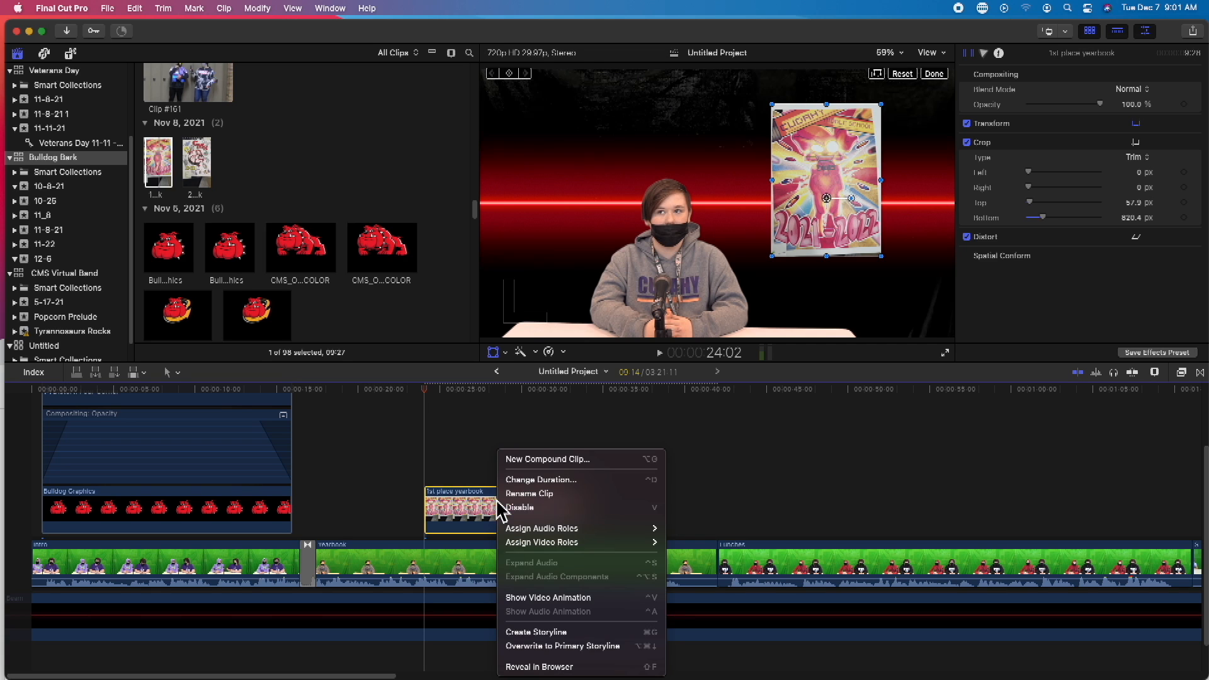
{"action": "left_click", "coordinate": [535, 598]}
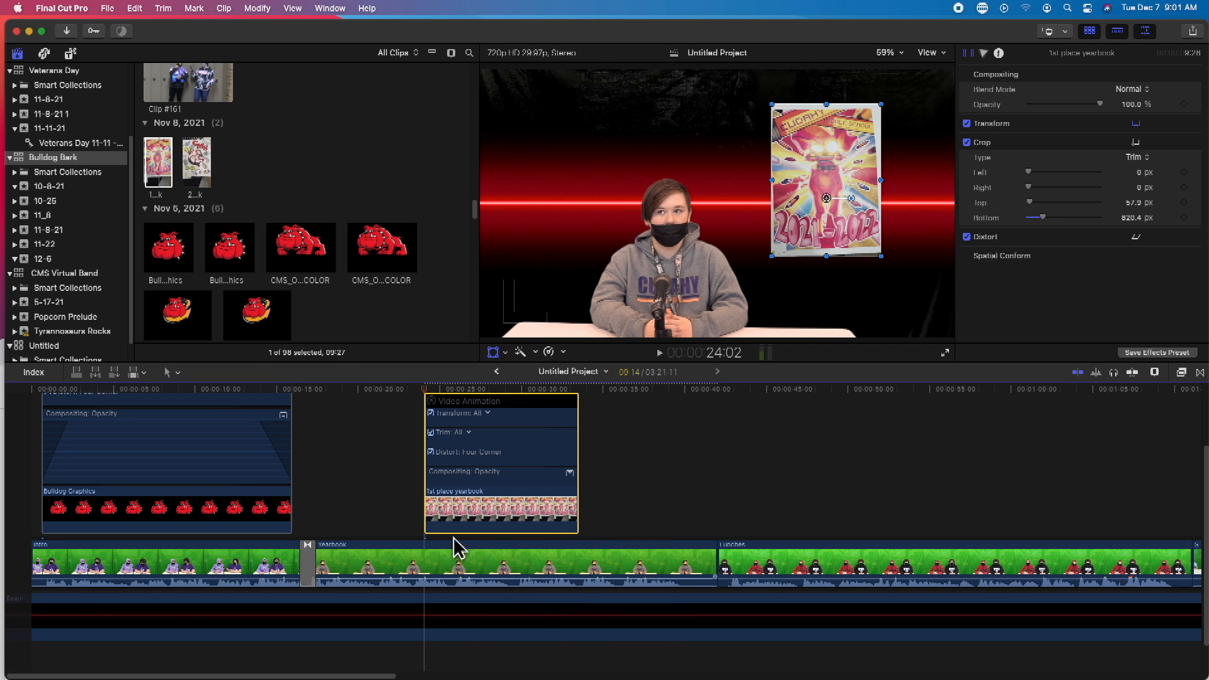
{"action": "left_click", "coordinate": [569, 474]}
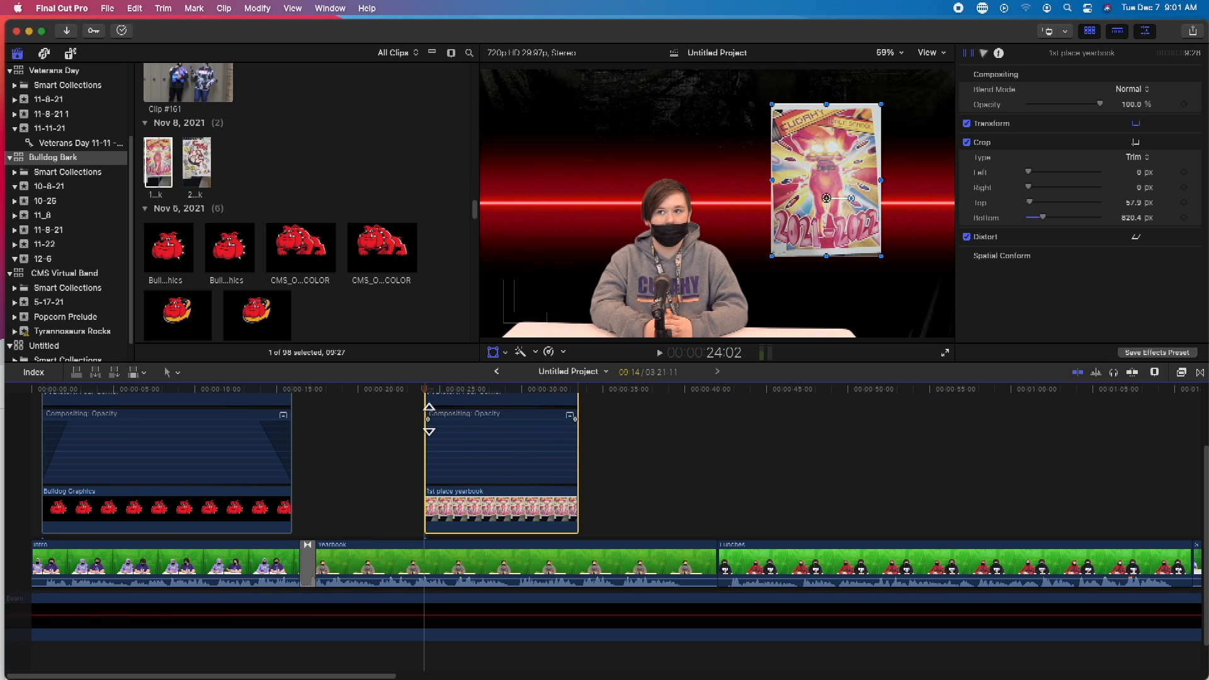
{"action": "left_click_drag", "start_coordinate": [426, 419], "coordinate": [448, 433]}
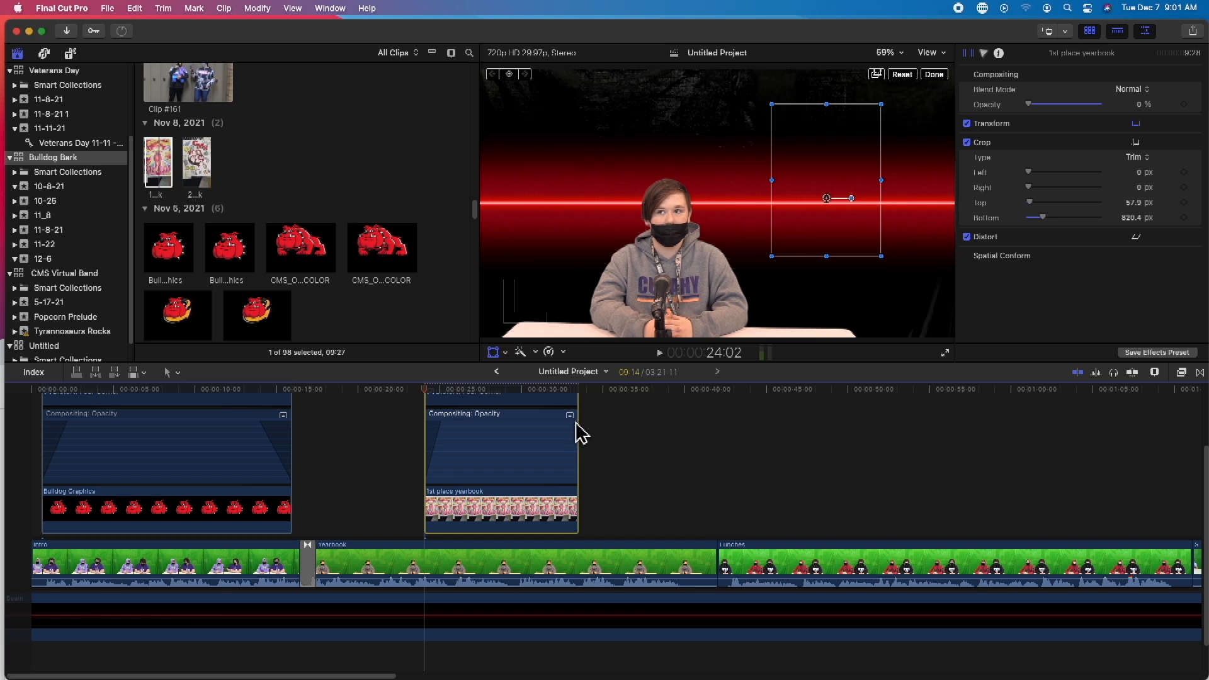
{"action": "left_click_drag", "start_coordinate": [574, 421], "coordinate": [563, 421]}
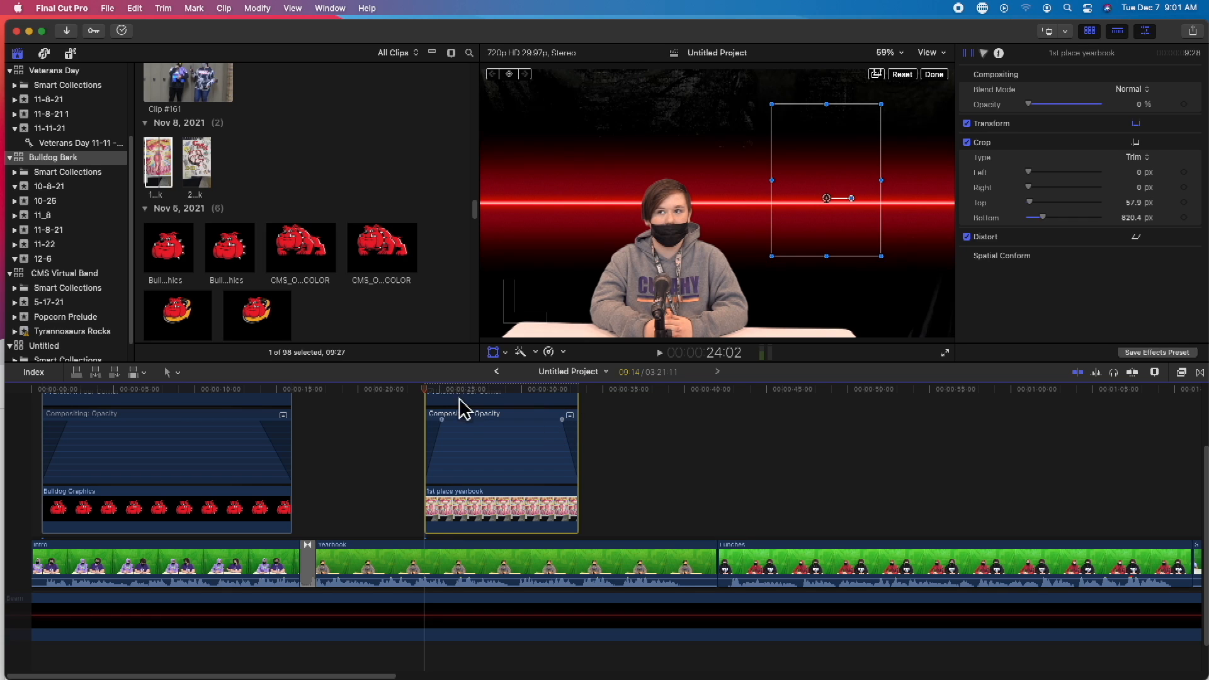
- Play the section with the 1st place yearbook image and trim the end of its clip to a duration of about 5:19
{"action": "left_click", "coordinate": [410, 398]}
{"action": "key", "text": "space"}
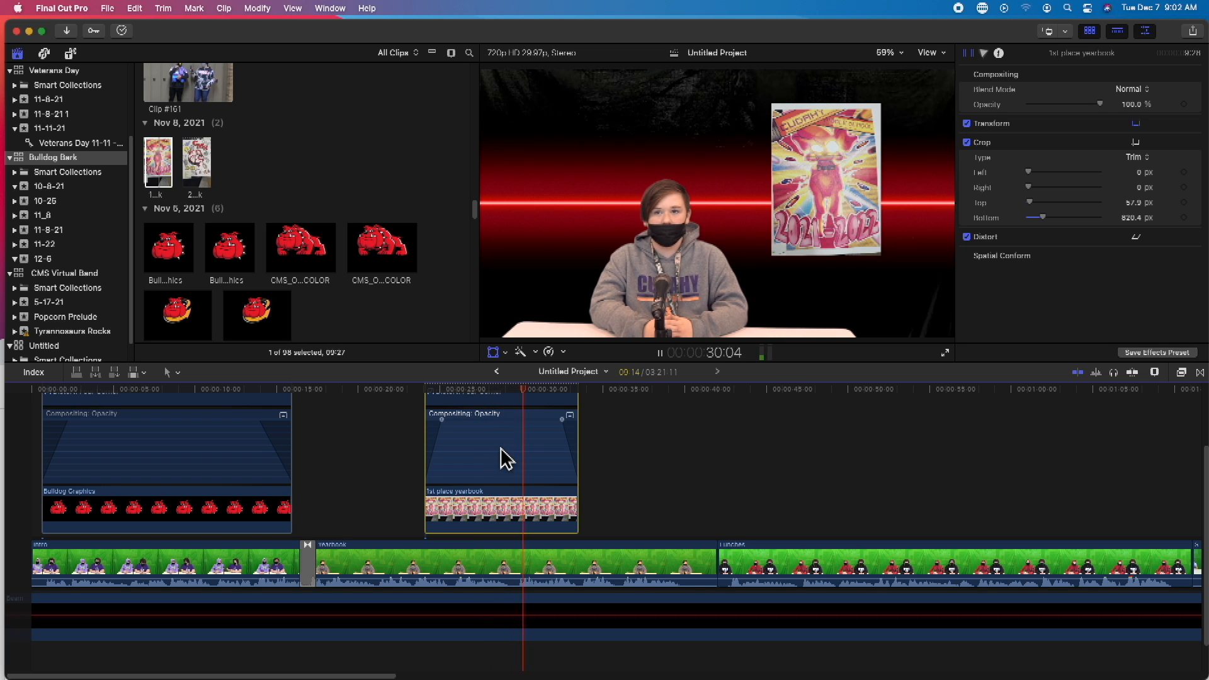
{"action": "key", "text": "space"}
{"action": "left_click_drag", "start_coordinate": [573, 510], "coordinate": [515, 518]}
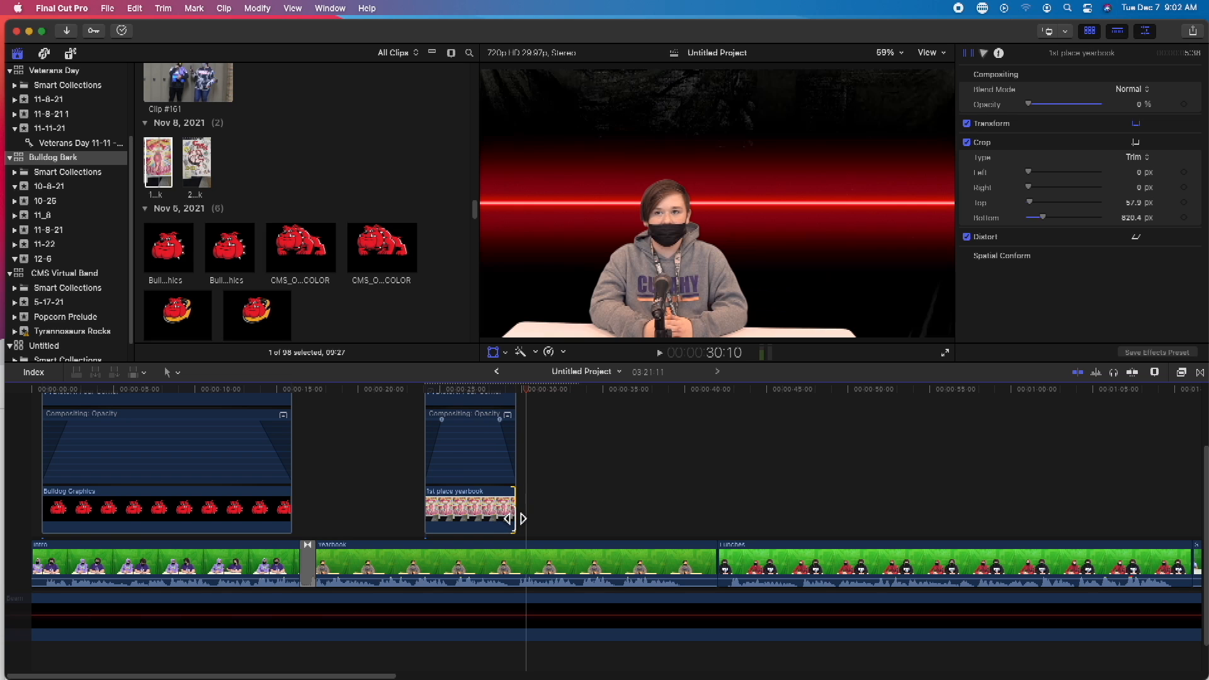
- Play the Yearbook segment from just before the poster image to preview its shortened appearance with both fades
{"action": "left_click", "coordinate": [396, 388]}
{"action": "key", "text": "space"}
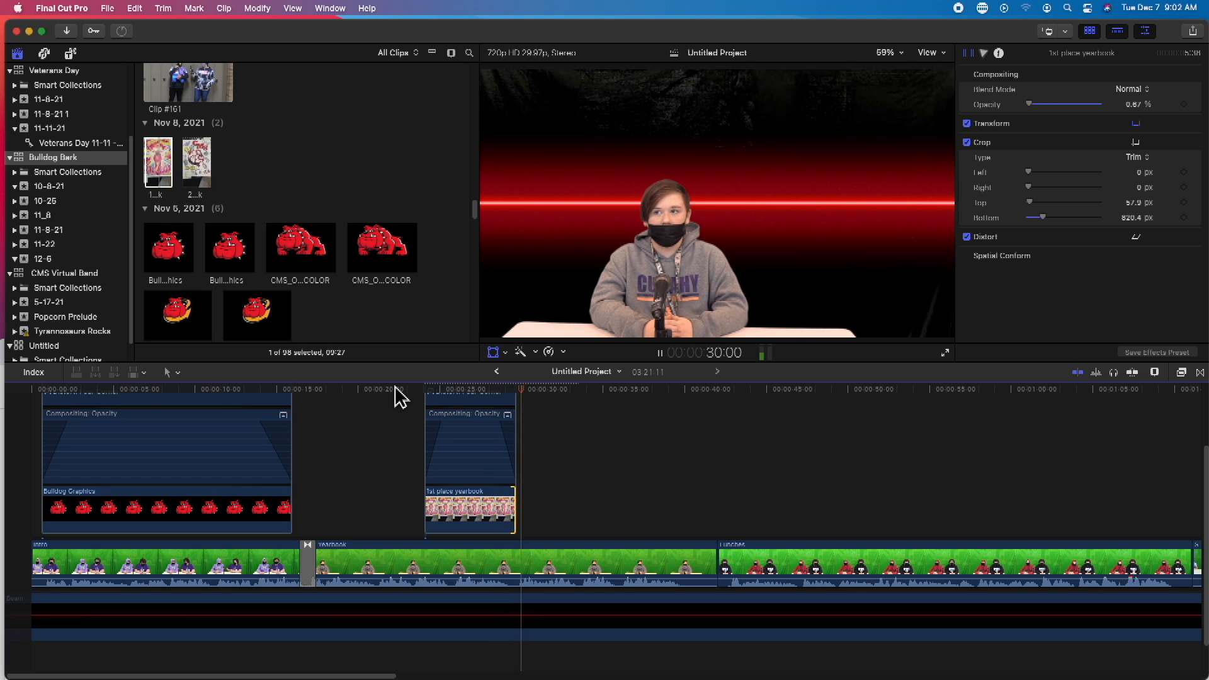
{"action": "key", "text": "space"}
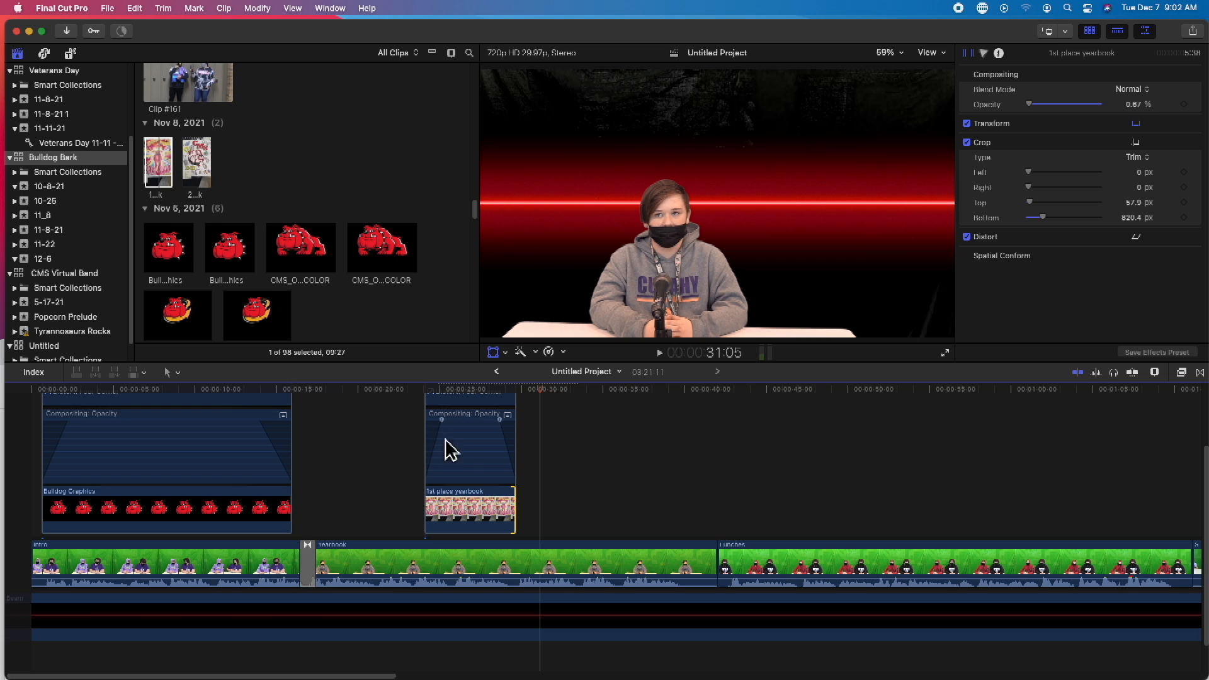
- Hide the video animation of the 1st place yearbook and Bulldog Graphics clips
{"action": "scroll", "coordinate": [469, 450], "scroll_direction": "up", "scroll_amount": 3}
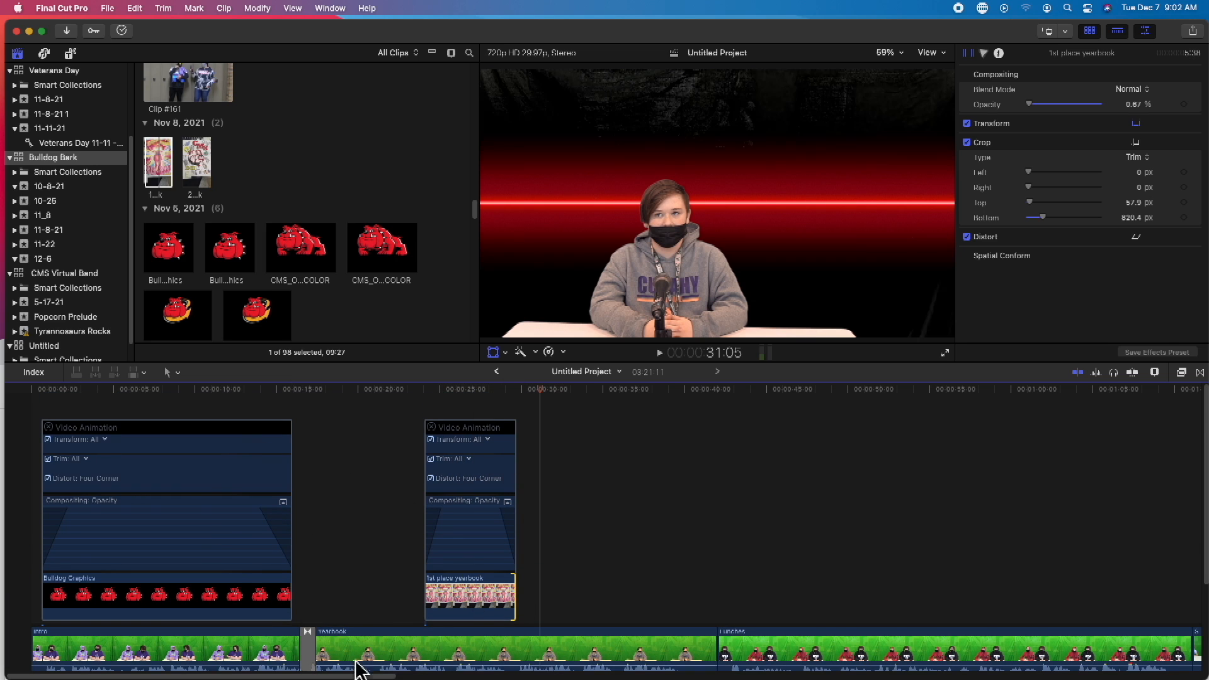
{"action": "right_click", "coordinate": [469, 441]}
{"action": "left_click", "coordinate": [498, 580]}
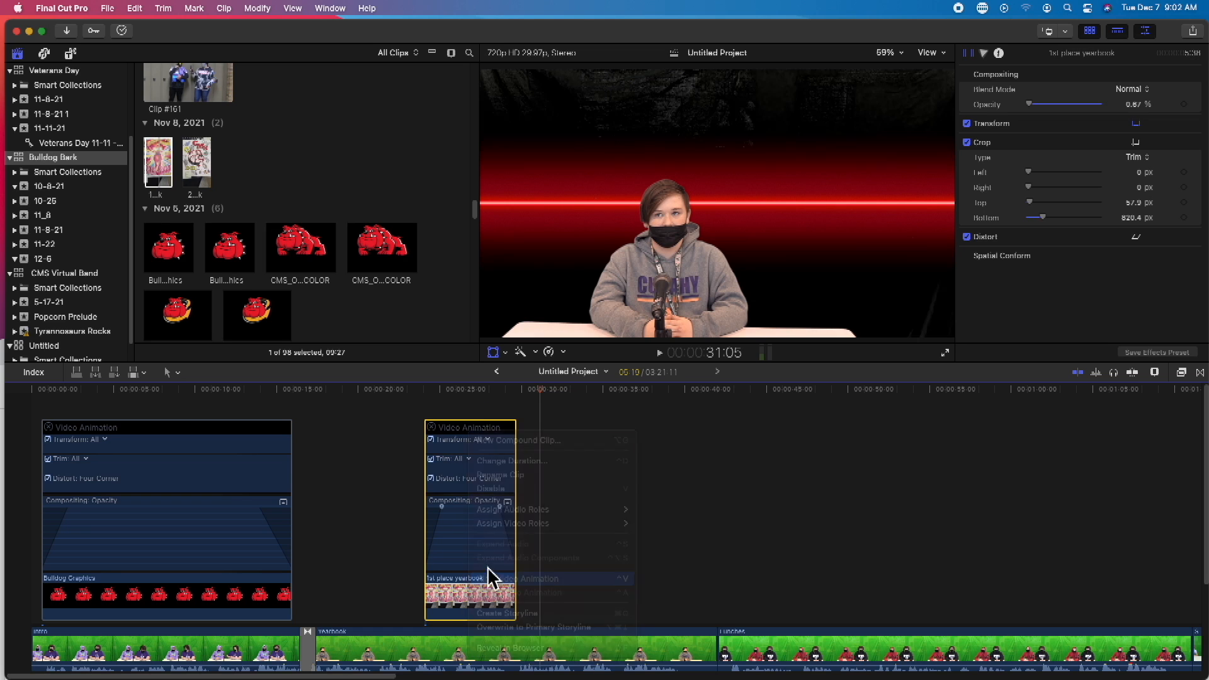
{"action": "right_click", "coordinate": [245, 436]}
{"action": "left_click", "coordinate": [284, 579]}
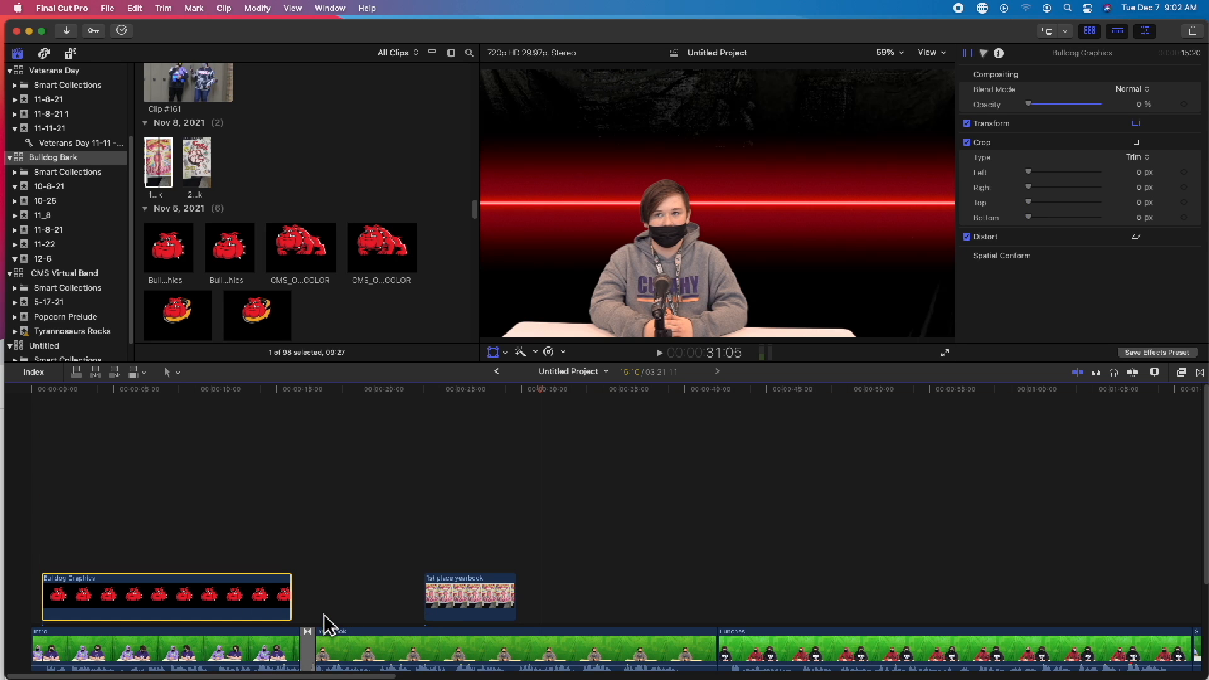